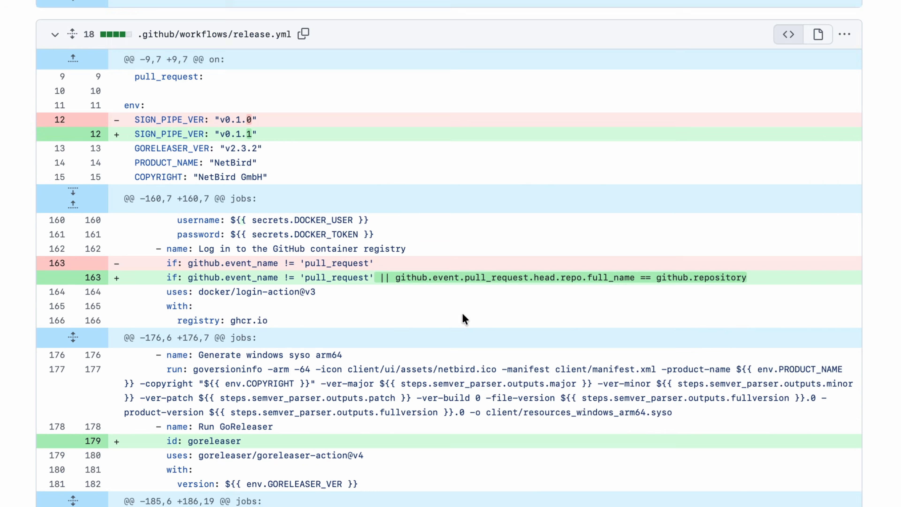
Review the release workflow and netbird-server build changes in the pull request diff.
scroll(461, 313, "down", 3)
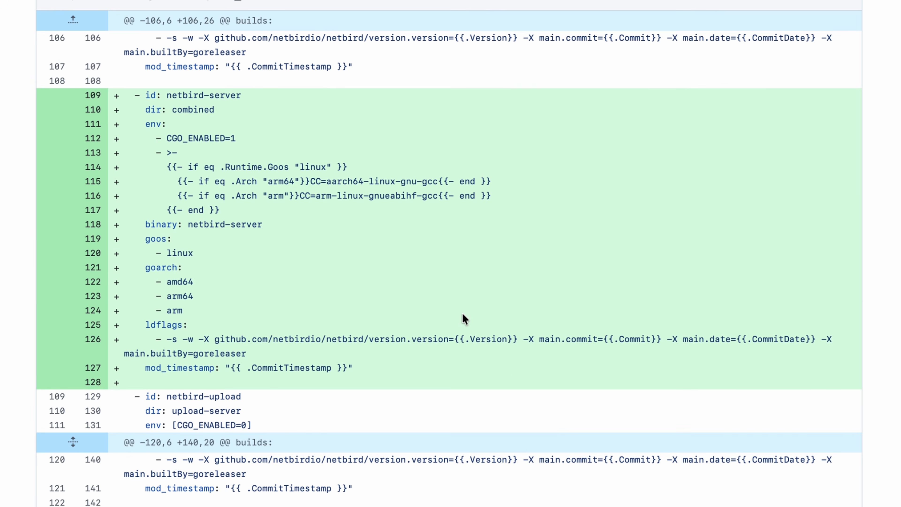
scroll(461, 313, "down", 12)
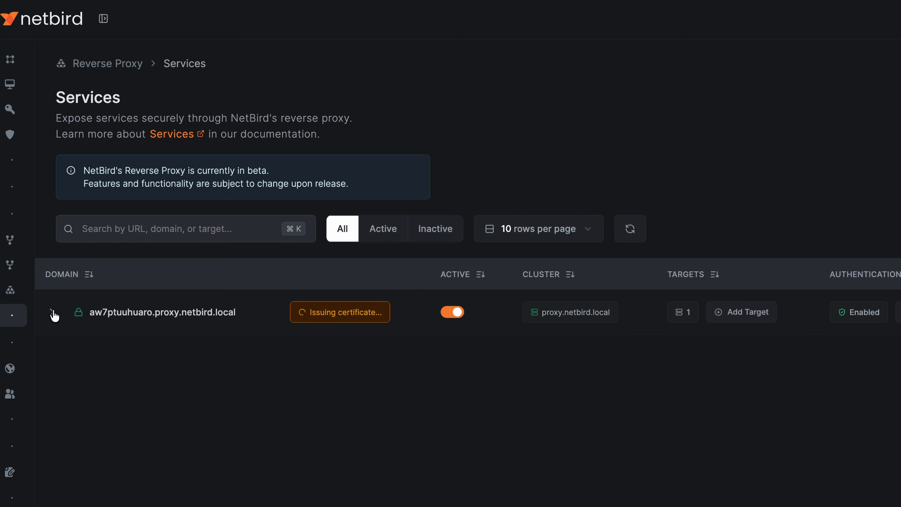
In the NetBird dashboard, expand the exposed service's targets and open its SSO authentication settings for editing.
left_click(52, 312)
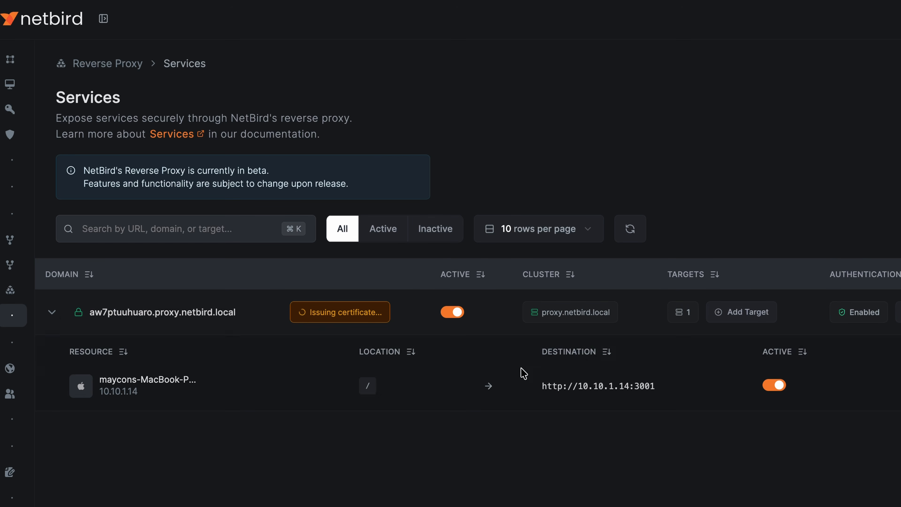
left_click(899, 312)
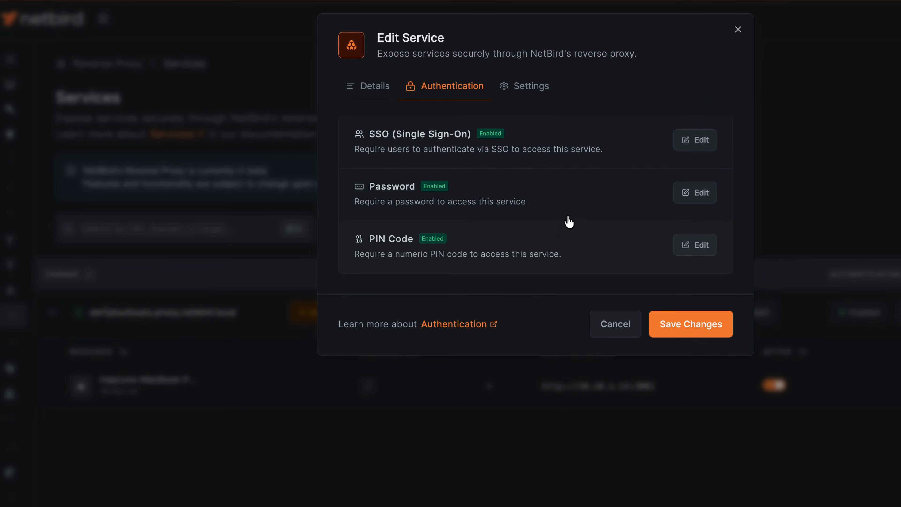
left_click(694, 141)
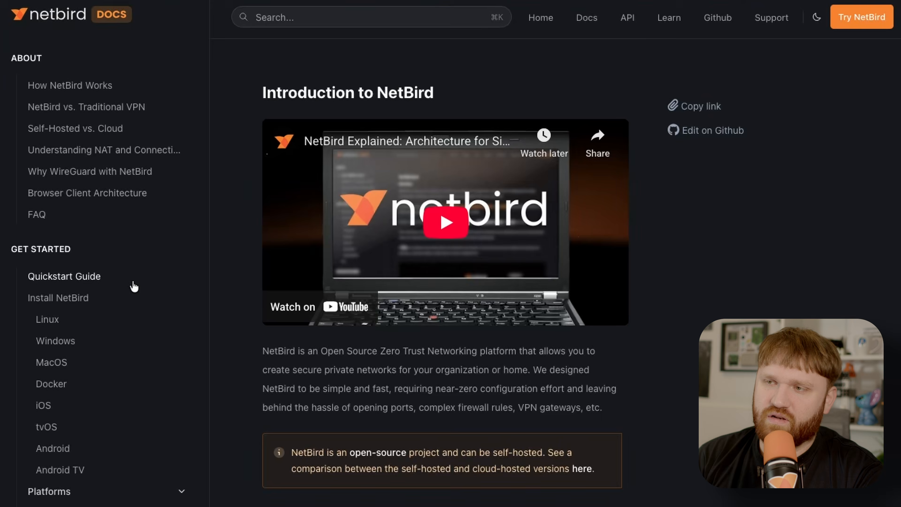
In the NetBird docs, open the Enable Reverse Proxy migration guide and read the Traefik requirement and overview of changes.
scroll(131, 286, "down", 10)
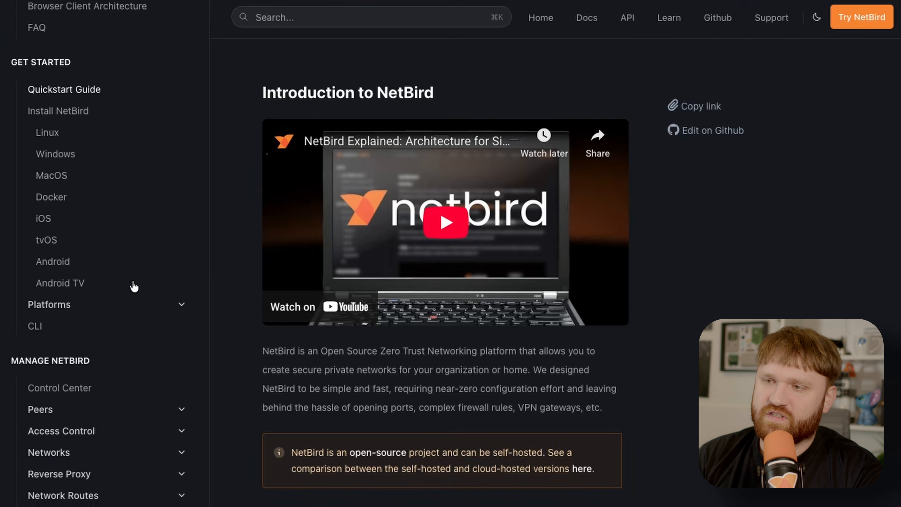
scroll(133, 286, "down", 6)
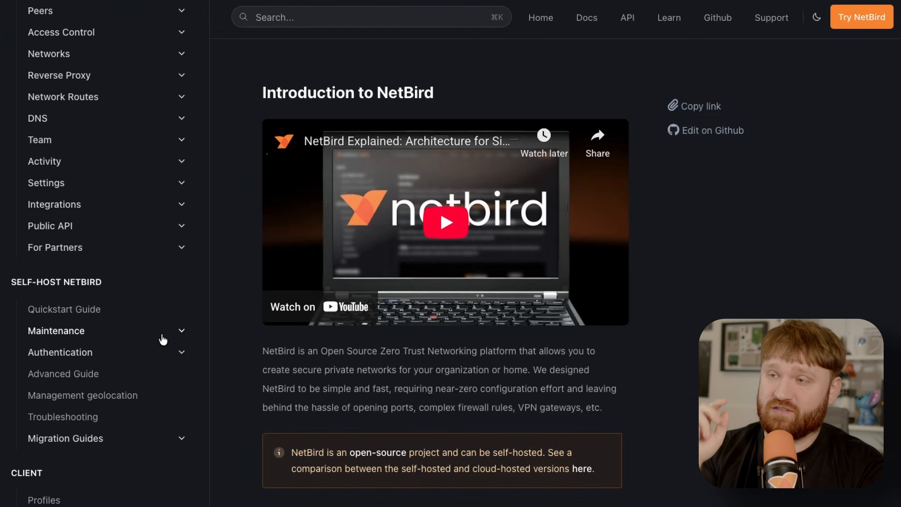
left_click(182, 438)
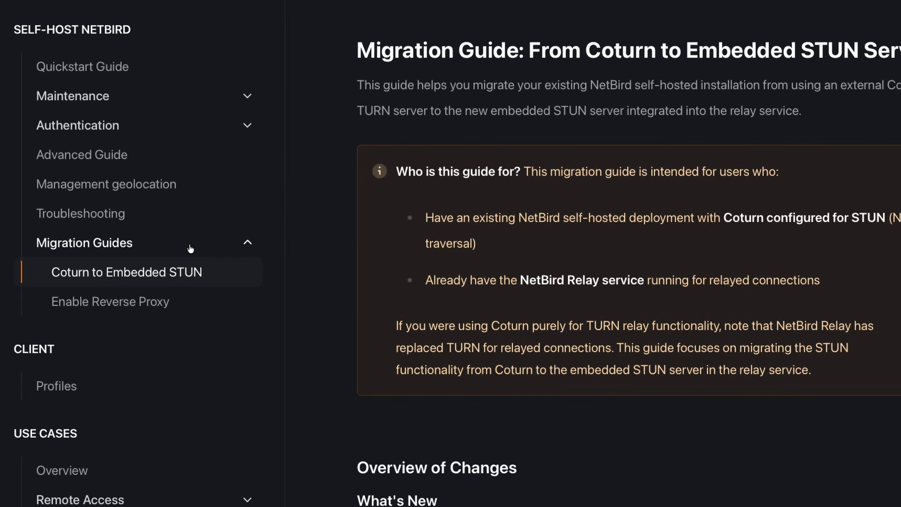
left_click(162, 305)
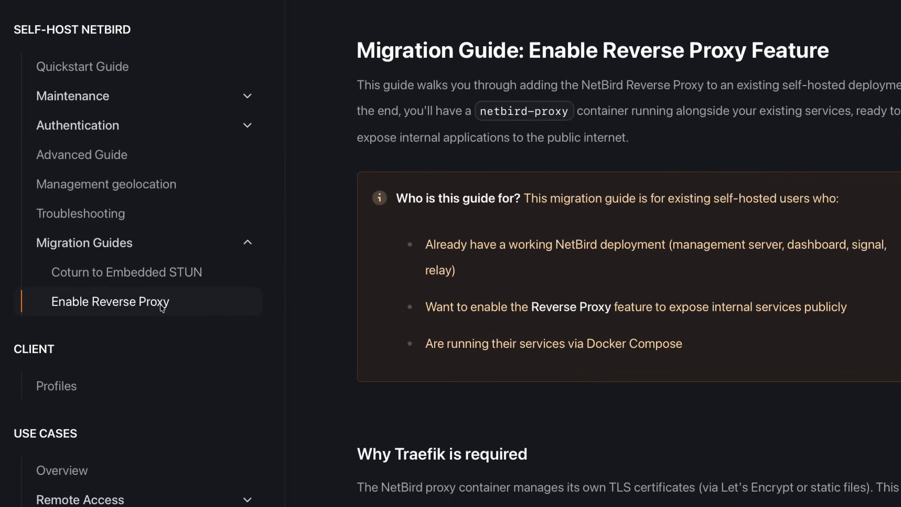
scroll(689, 152, "down", 5)
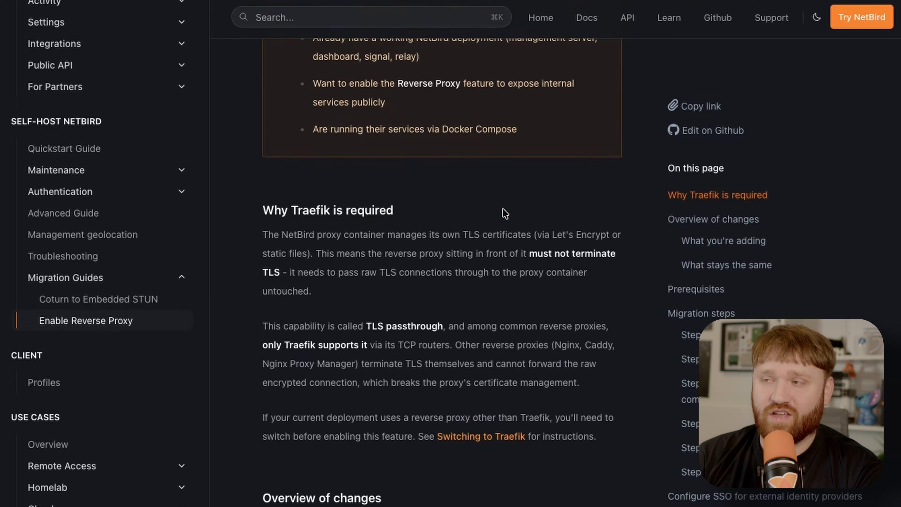
scroll(470, 268, "down", 8)
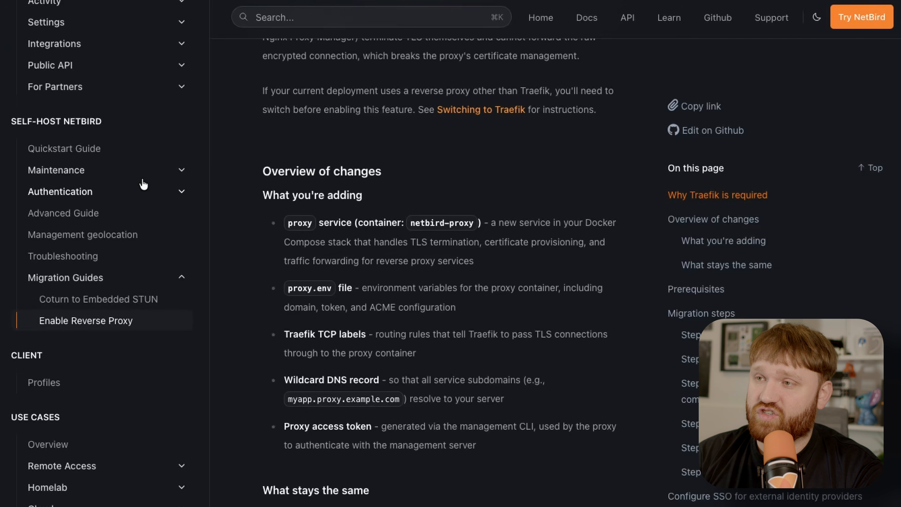
Open the self-hosting Quickstart Guide and read from the requirements through the proxy selection to the CNAME record section.
left_click(101, 152)
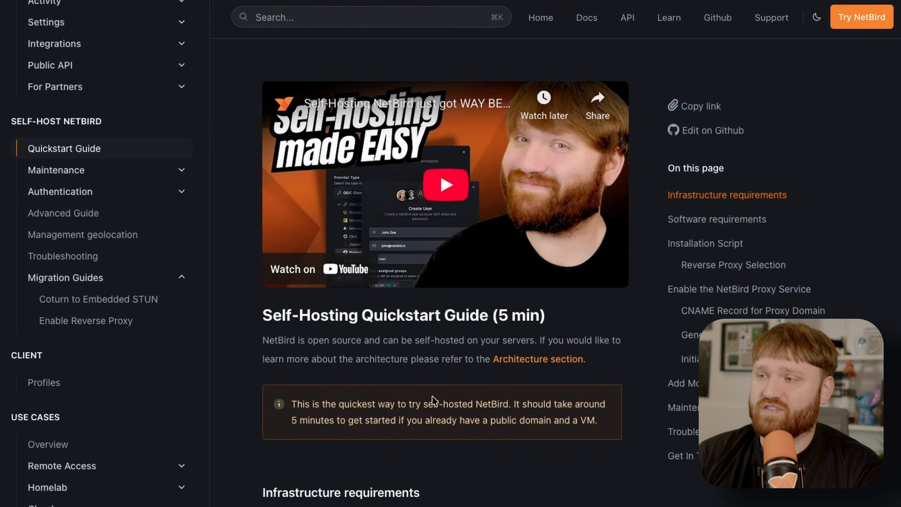
scroll(434, 401, "down", 10)
scroll(435, 401, "down", 9)
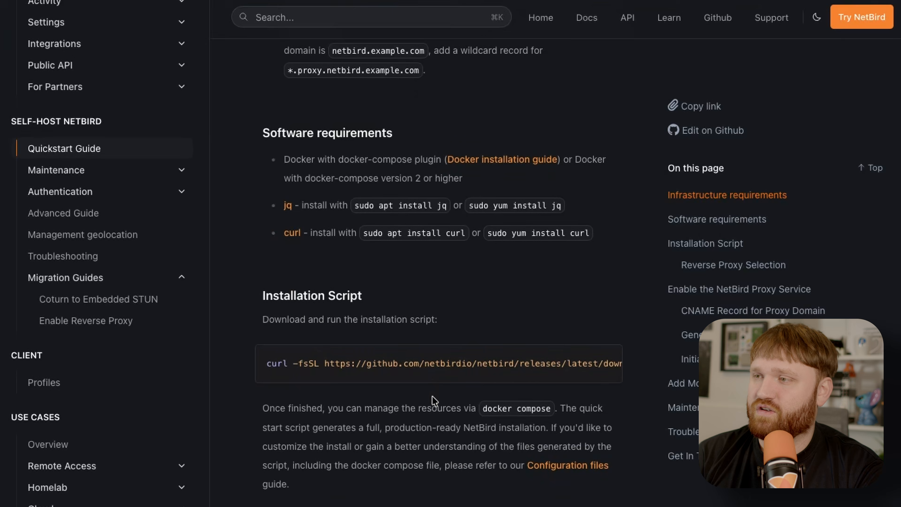
scroll(432, 395, "down", 5)
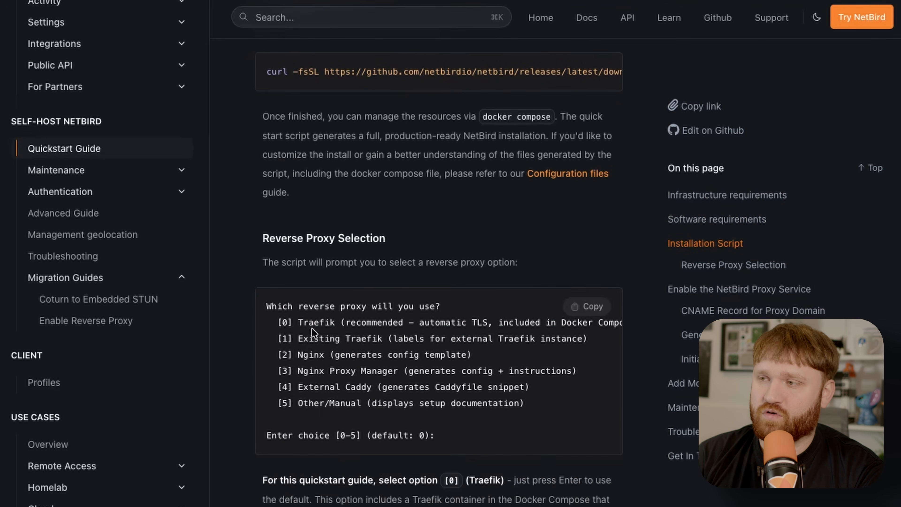
scroll(337, 318, "down", 12)
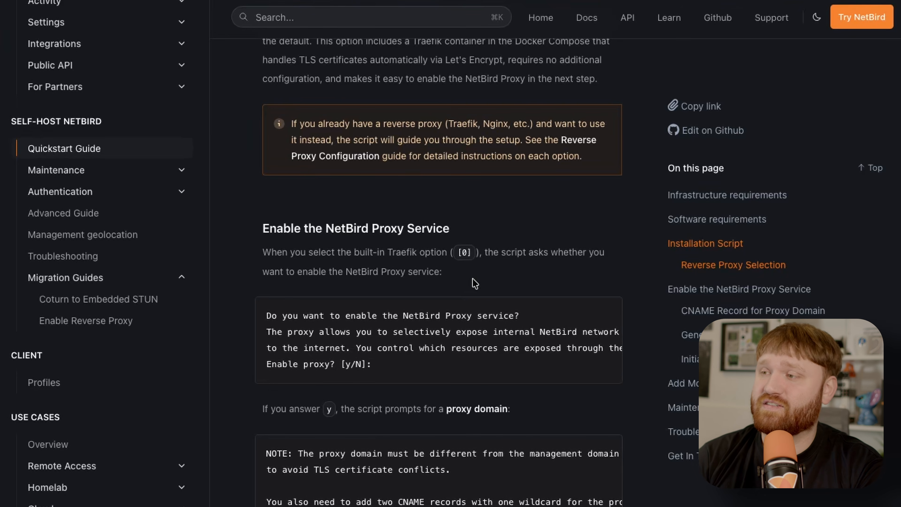
scroll(474, 284, "down", 5)
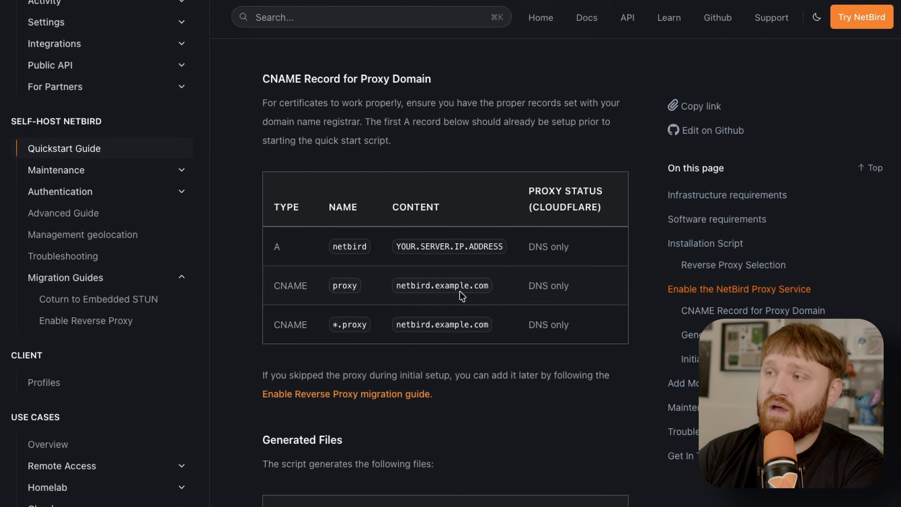
Examine the proxy and *.proxy CNAME records and their netbird.example.com content in the DNS table.
left_click_drag(492, 287, 362, 286)
left_click_drag(489, 286, 398, 285)
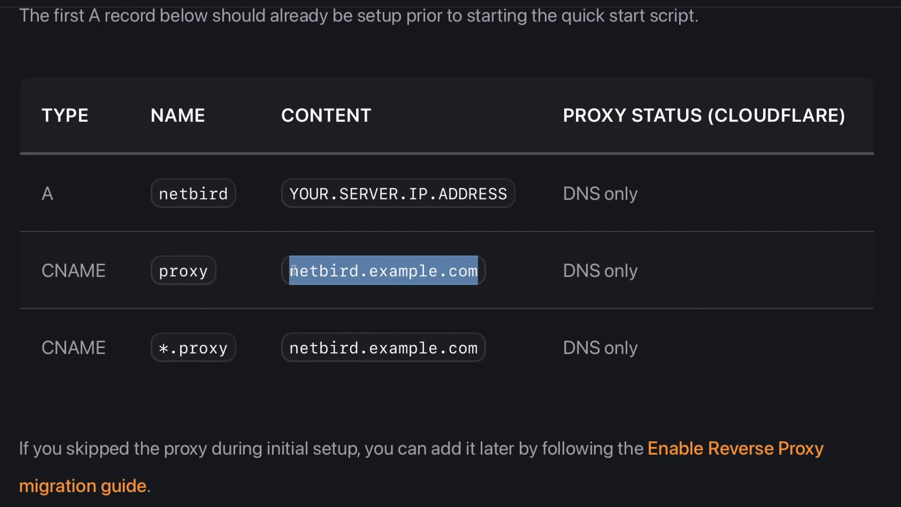
double_click(183, 270)
left_click_drag(479, 352, 332, 356)
left_click(333, 356)
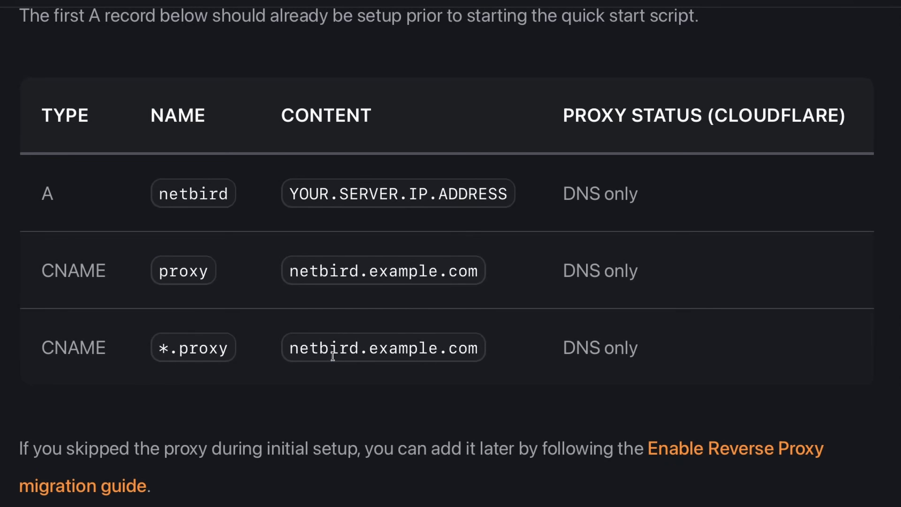
double_click(202, 351)
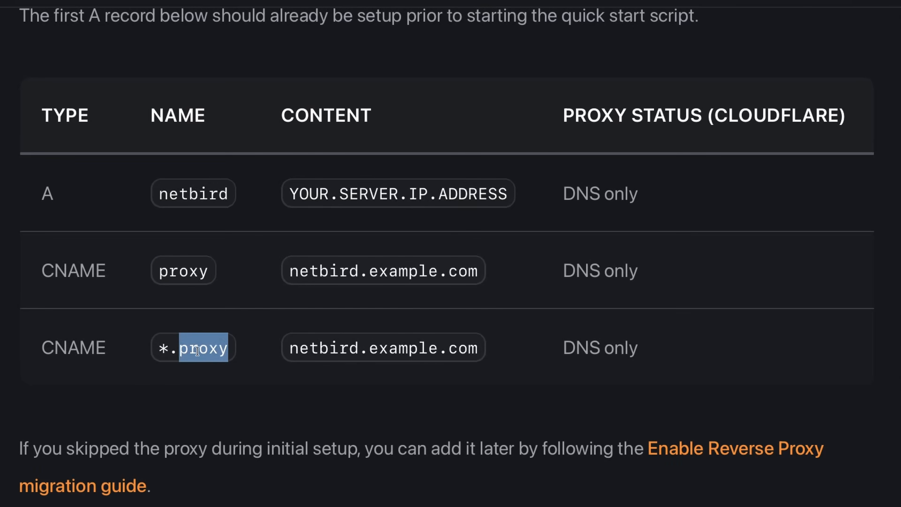
left_click(164, 348)
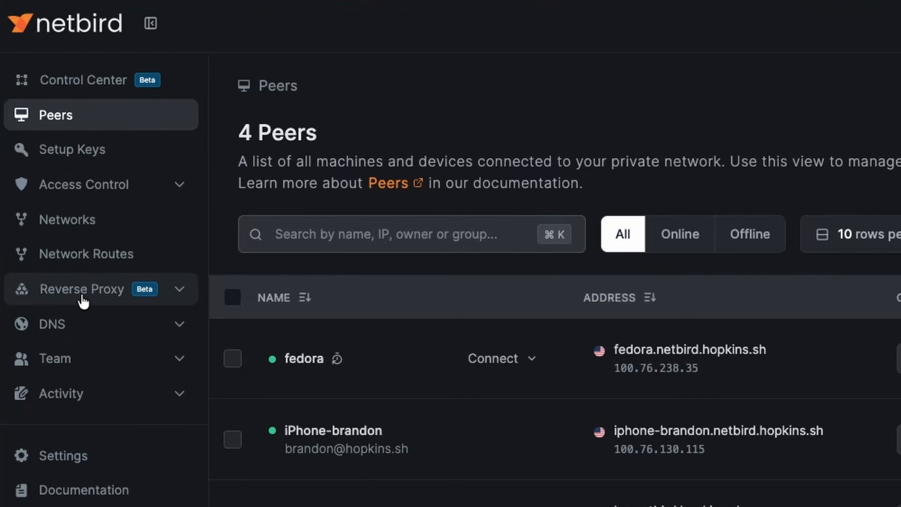
In the NetBird dashboard, open the Reverse Proxy Services list and look through the exposed services.
left_click(182, 295)
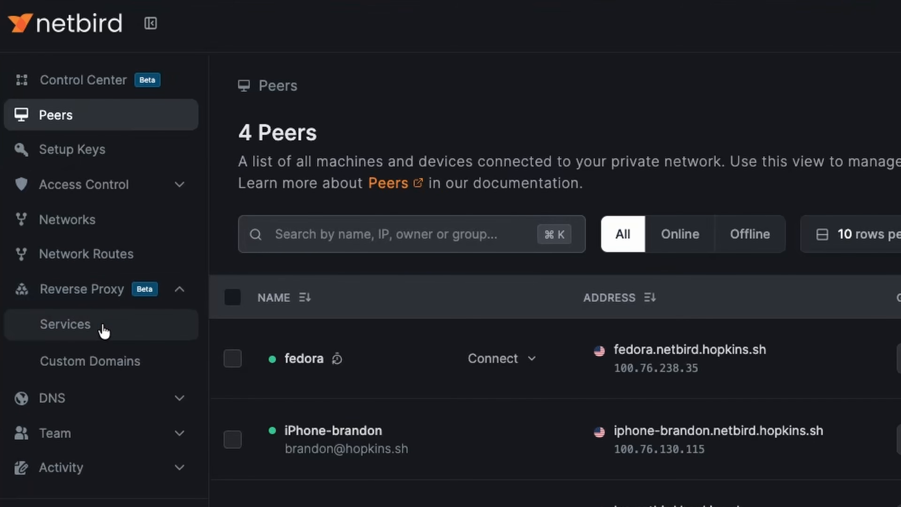
left_click(145, 332)
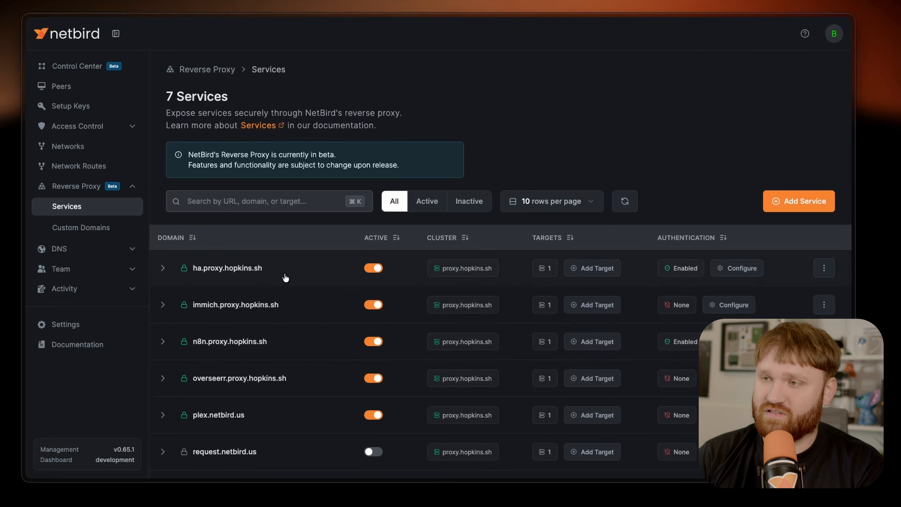
scroll(268, 356, "down", 1)
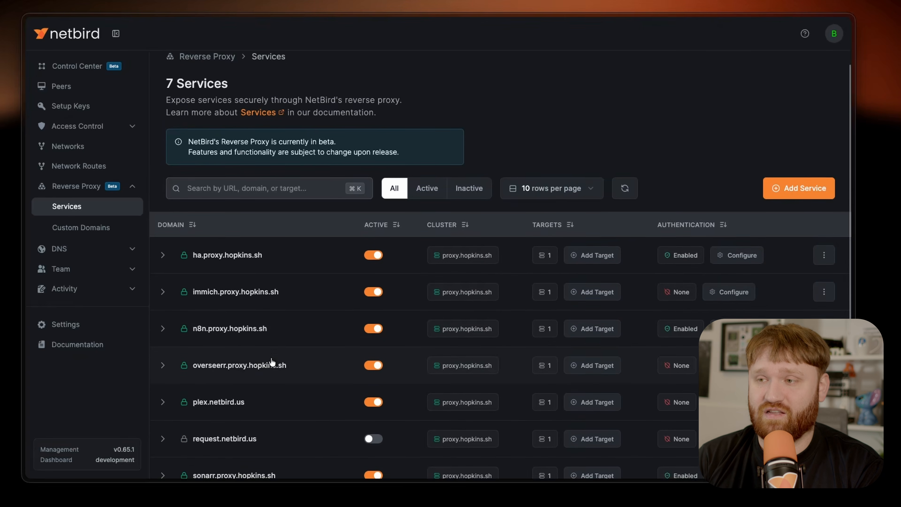
scroll(272, 362, "down", 1)
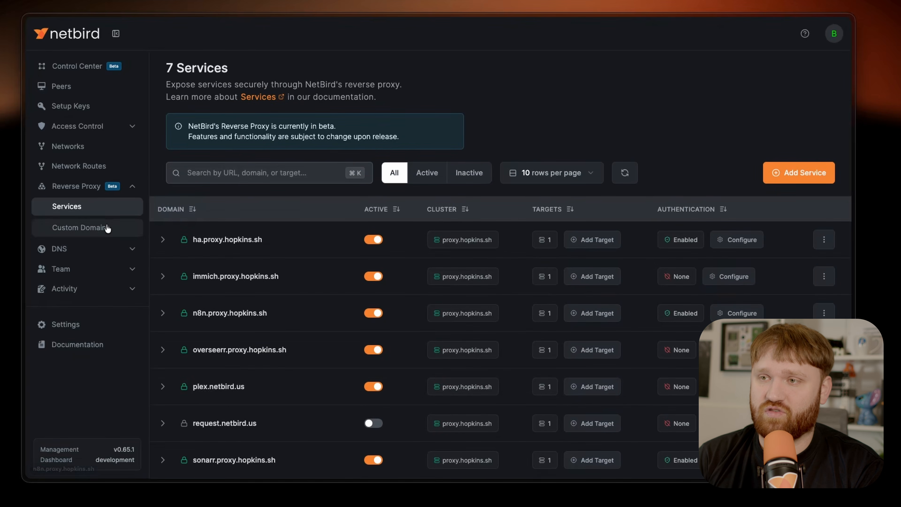
View the reverse proxy's custom domains and return to the Services list.
left_click(94, 234)
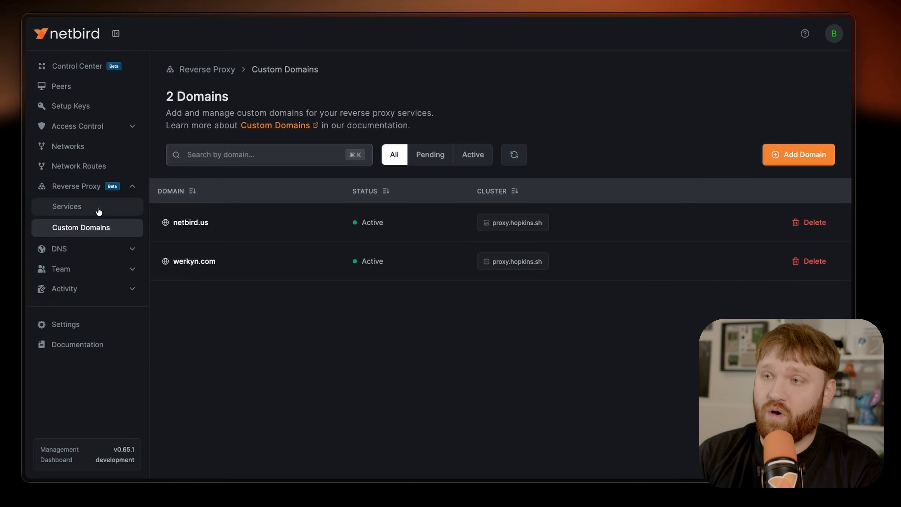
left_click(52, 217)
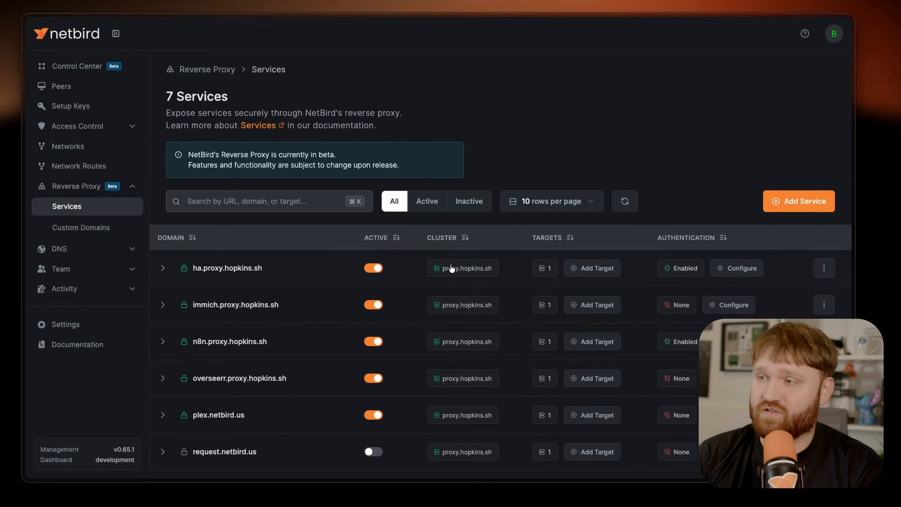
scroll(472, 328, "down", 1)
scroll(473, 328, "up", 1)
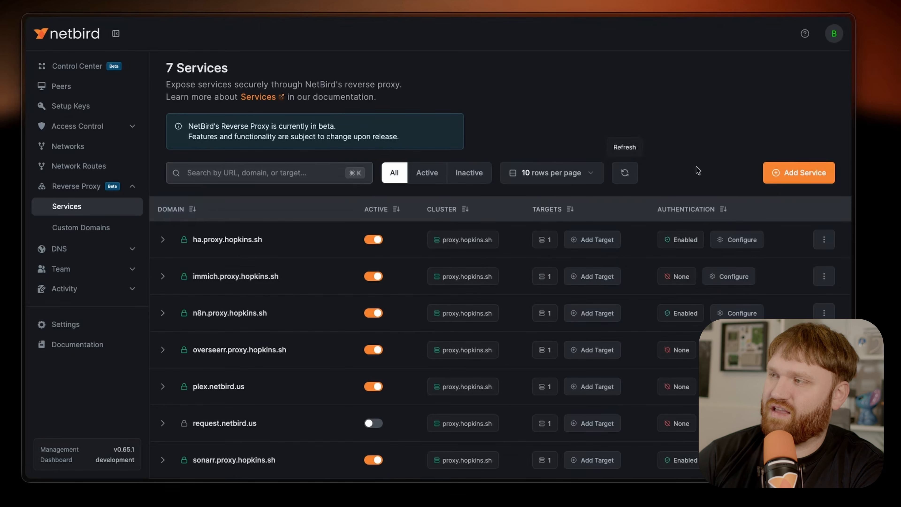
Start a new reverse proxy service with the subdomain grafana on the custom domain .netbird.us.
left_click(788, 173)
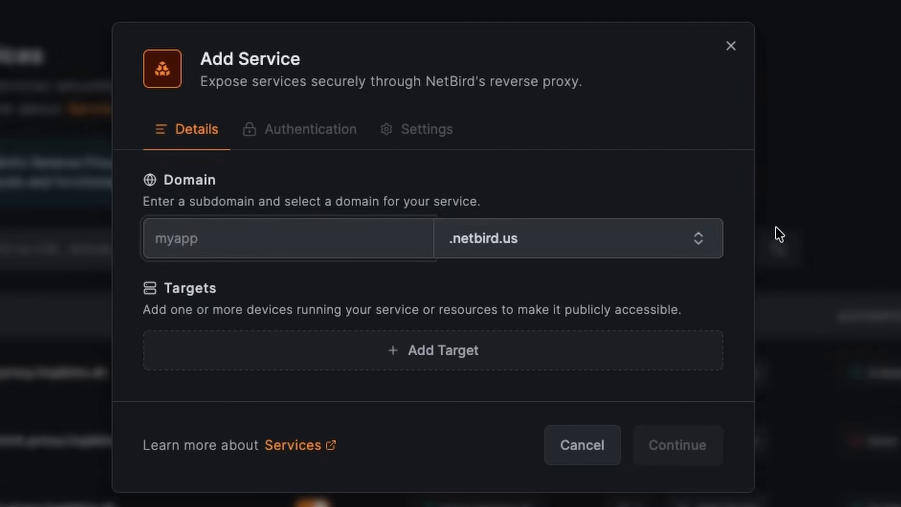
left_click(506, 244)
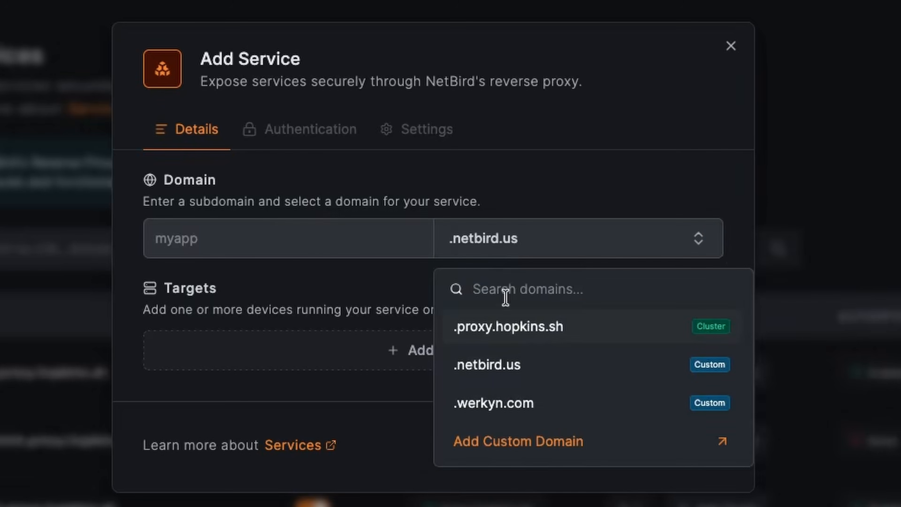
left_click(575, 368)
left_click(288, 238)
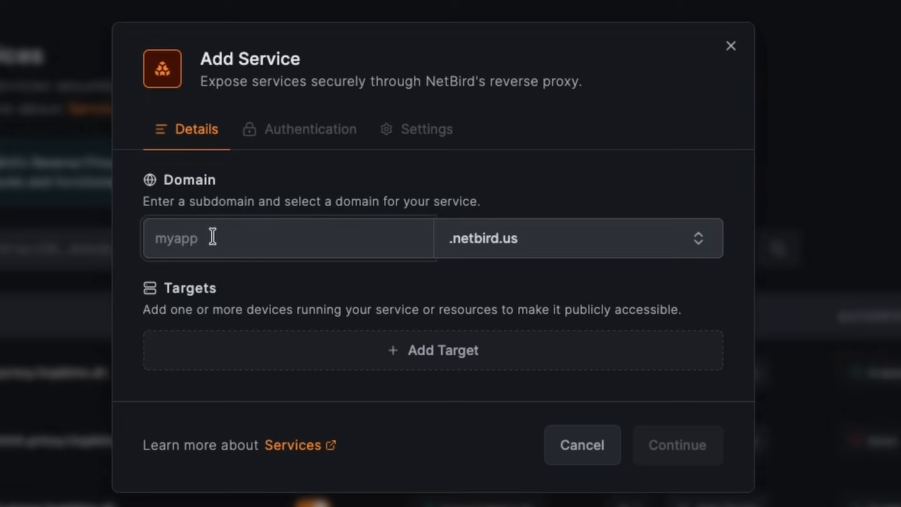
type("grafana")
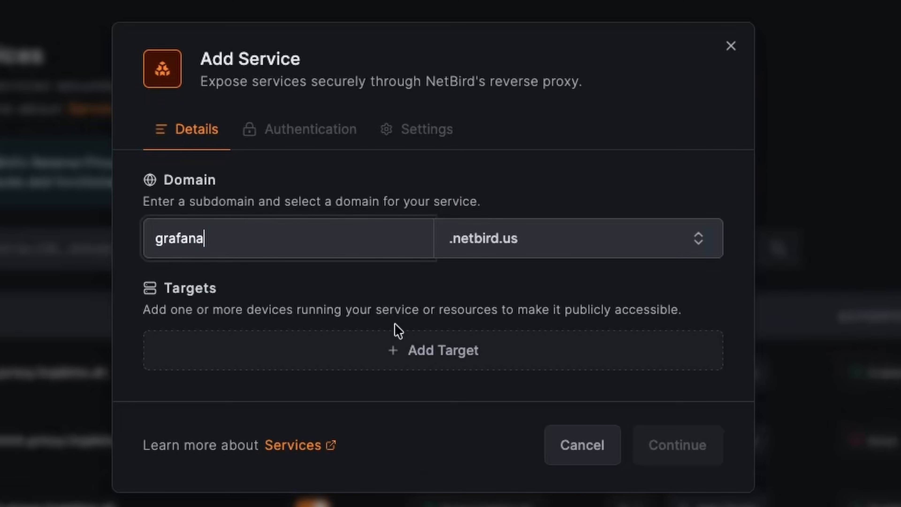
Begin adding a target to the grafana service and select the Main Subnet resource.
left_click(390, 351)
left_click(352, 176)
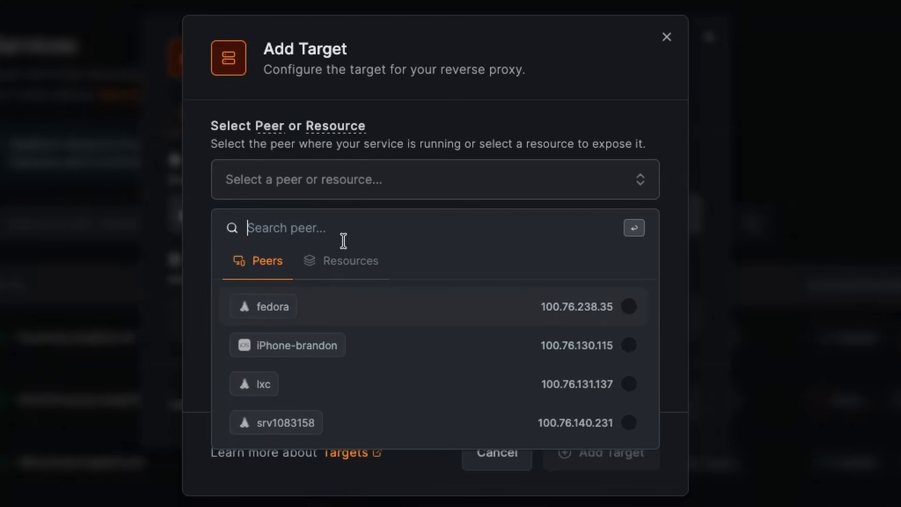
left_click(339, 264)
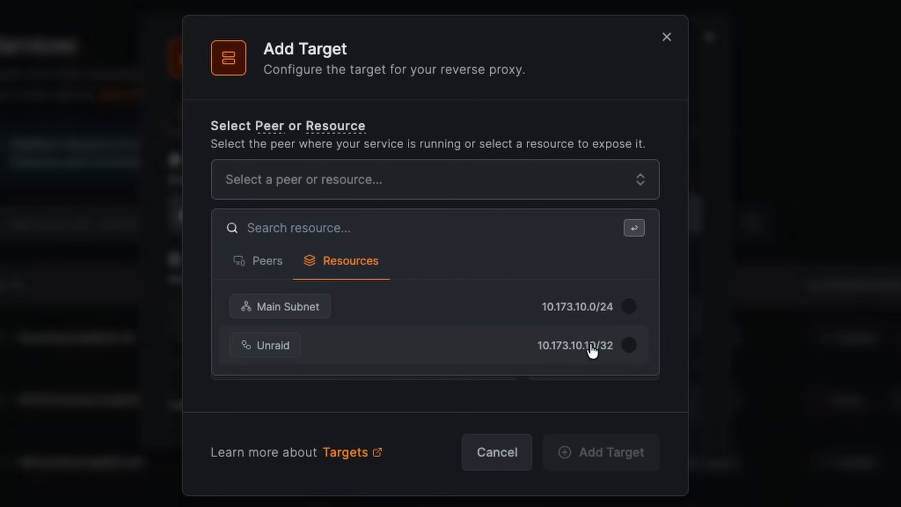
left_click(440, 319)
Set the target's host IP to 10.173.10.101 and its port to 3001.
left_click(403, 390)
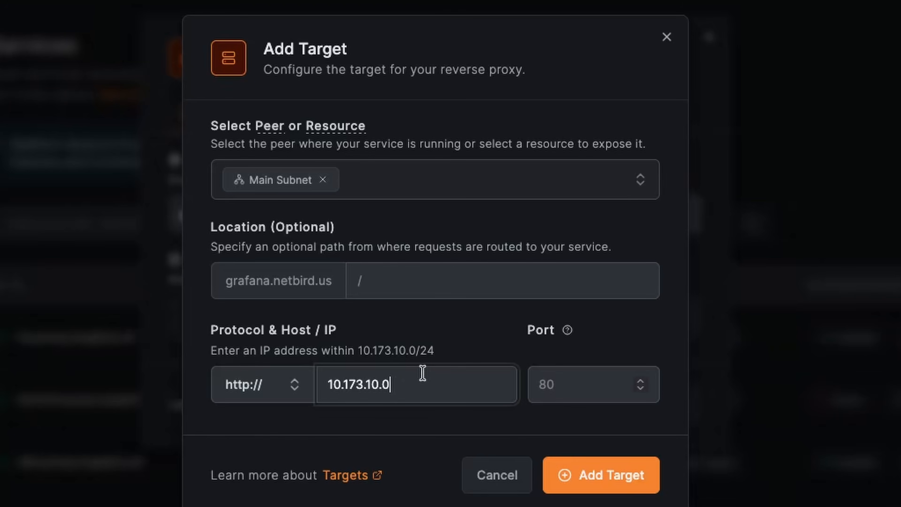
key("BackSpace")
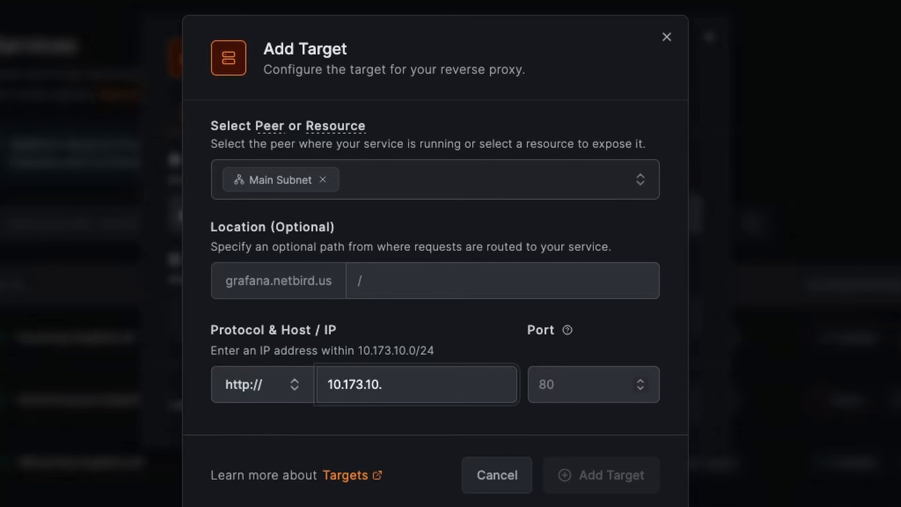
type("101")
left_click(563, 387)
type("3001")
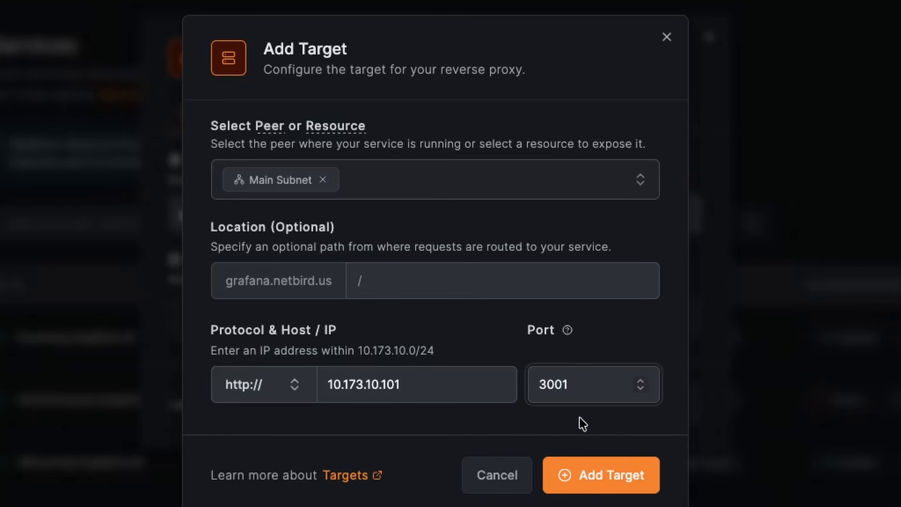
Add the configured target to the grafana service and continue to its authentication options.
left_click(618, 489)
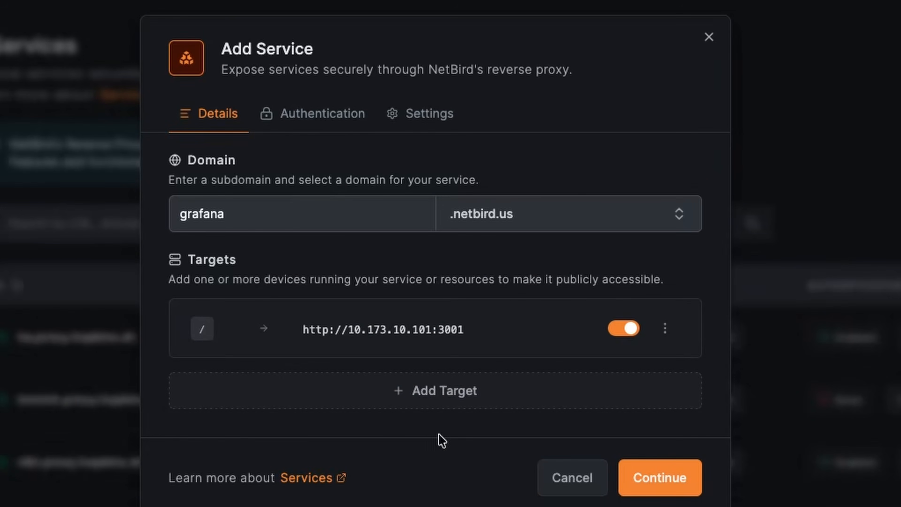
left_click(644, 481)
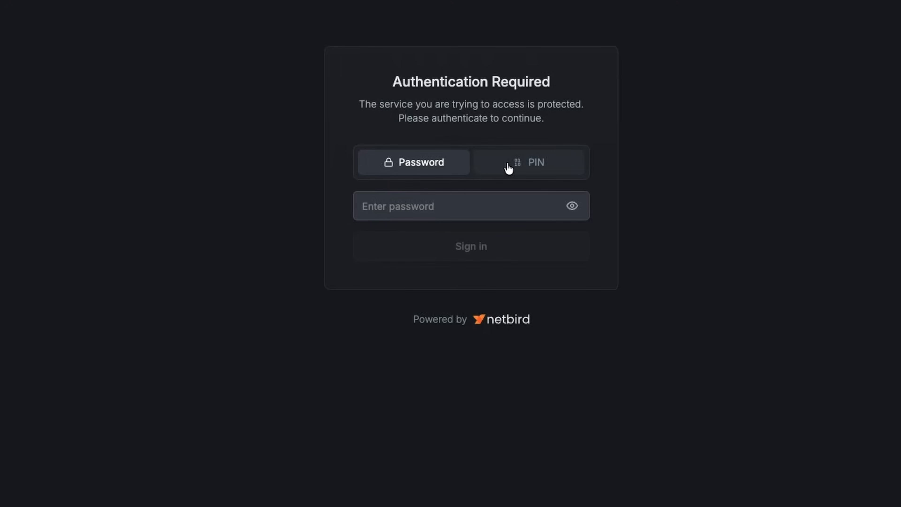
Choose PIN authentication on the protected service's sign-in page and enter the PIN code.
left_click(509, 169)
type("111111")
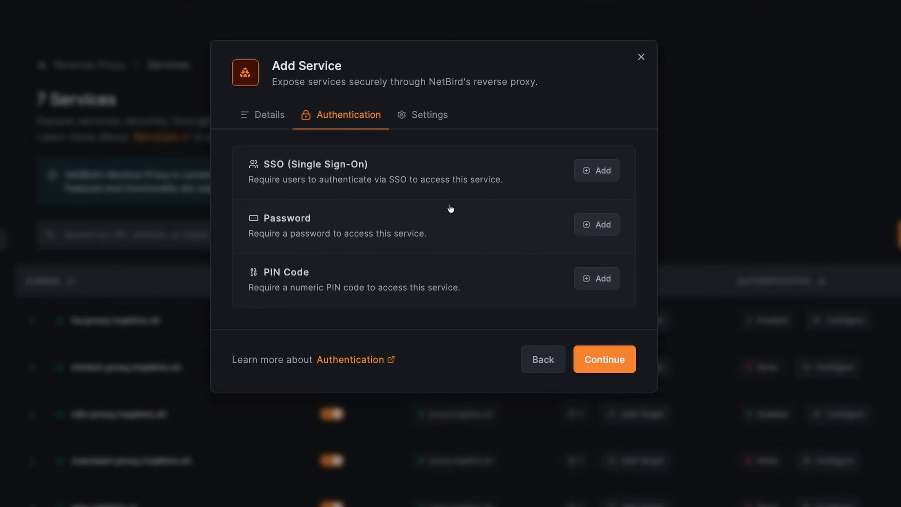
Require SSO authentication for the grafana service and grant access to the Admin group.
left_click(599, 171)
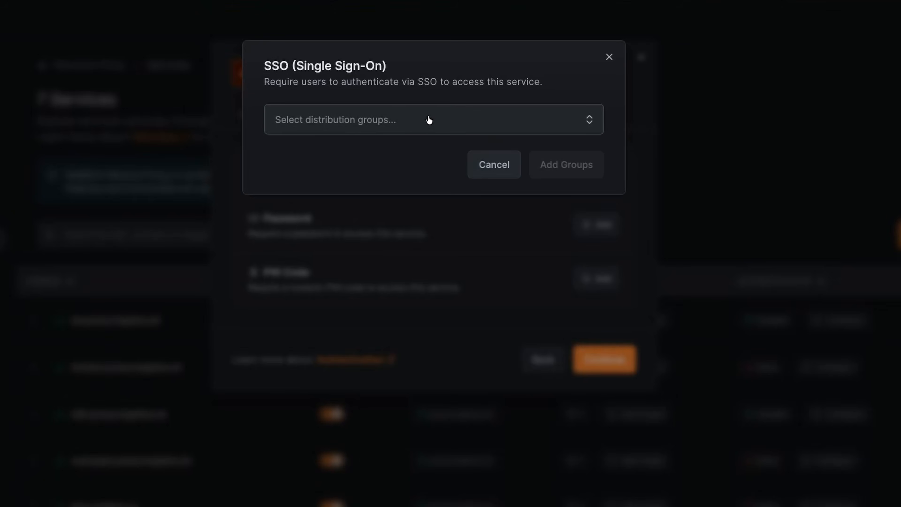
left_click(410, 123)
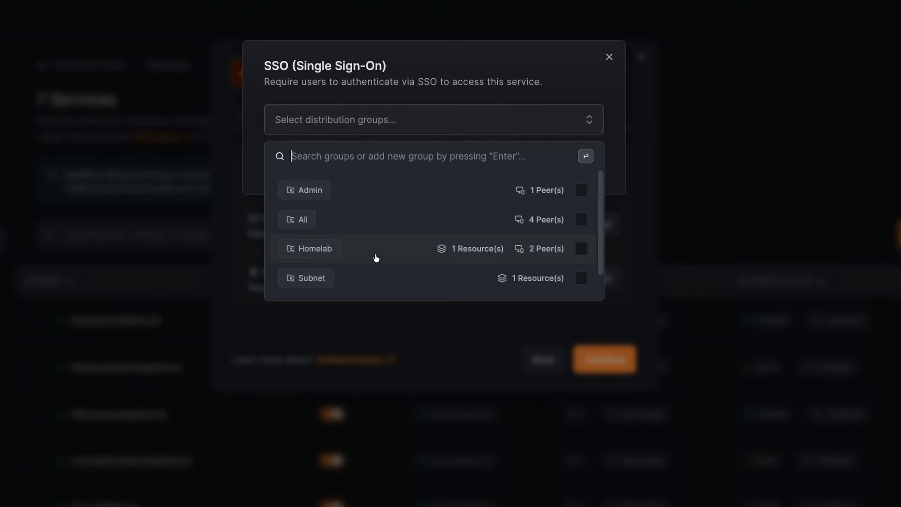
scroll(376, 271, "down", 1)
scroll(375, 270, "up", 2)
left_click(408, 192)
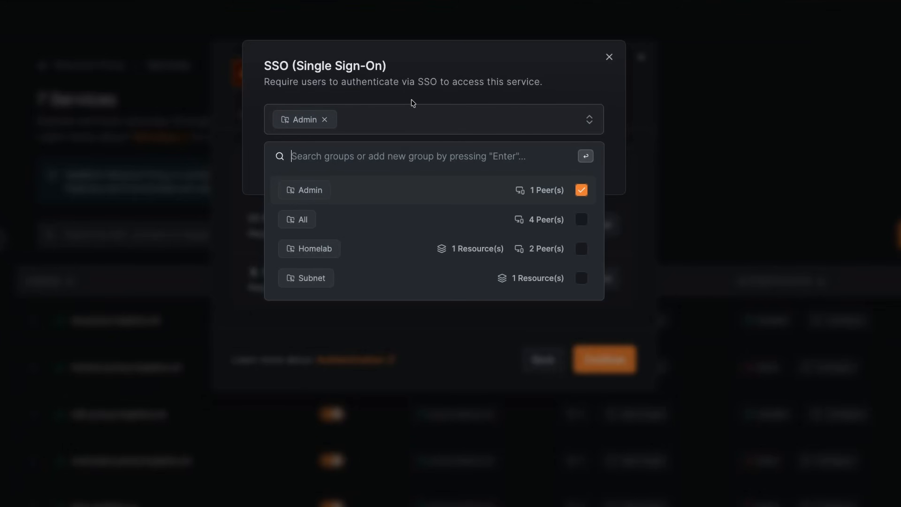
left_click(471, 81)
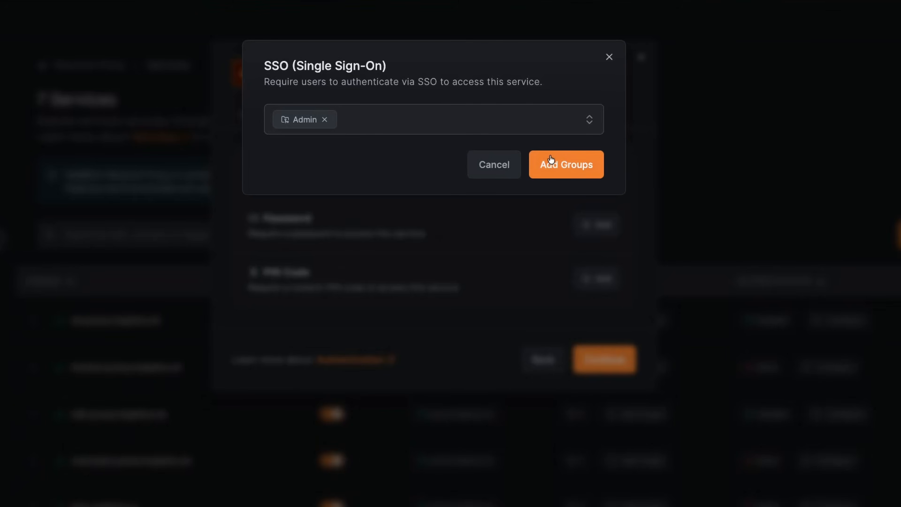
left_click(575, 167)
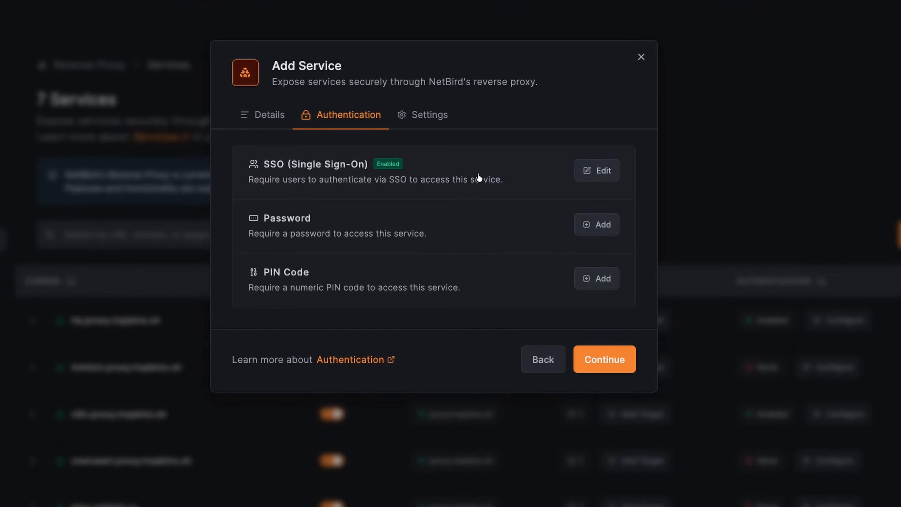
Create the grafana.netbird.us service, leaving Pass Host Header and Rewrite Redirects off.
left_click(602, 360)
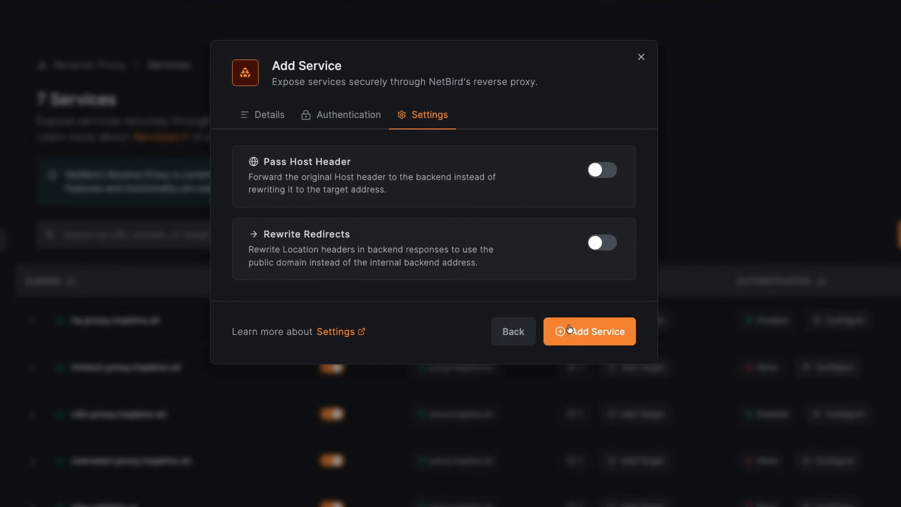
left_click(577, 334)
left_click(526, 319)
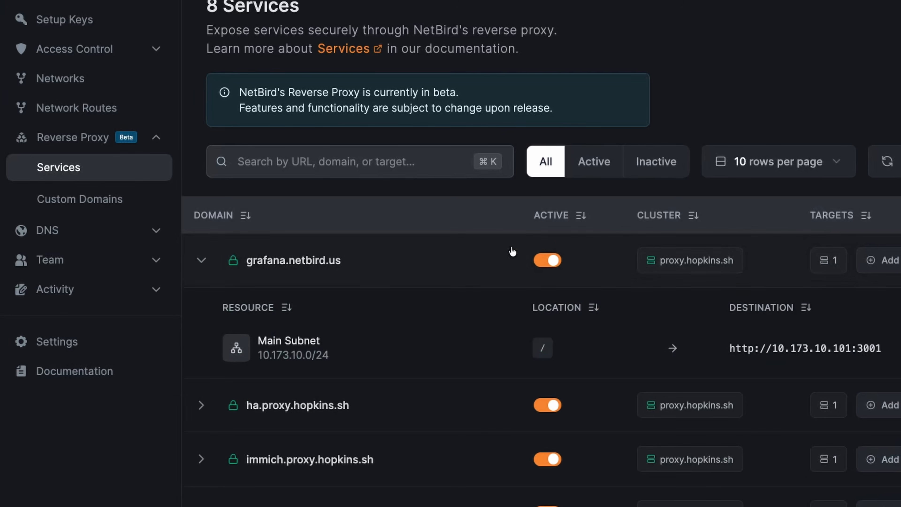
Open grafana.netbird.us, sign in through SSO with the account's e-mail and password, and save the login in the browser.
left_click(278, 268)
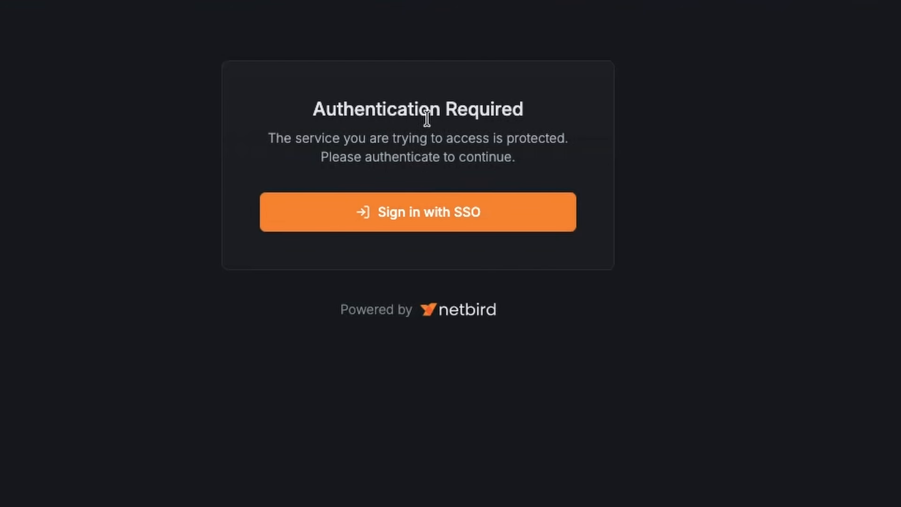
left_click(406, 216)
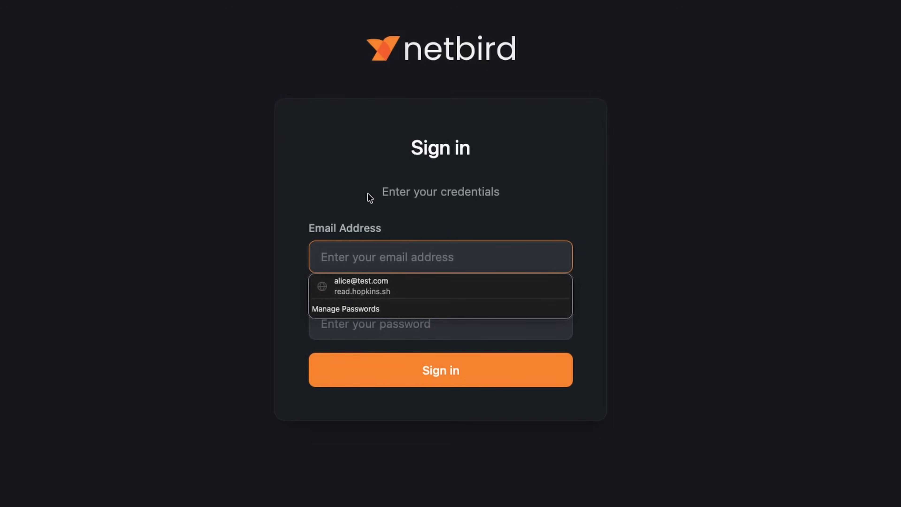
left_click(357, 255)
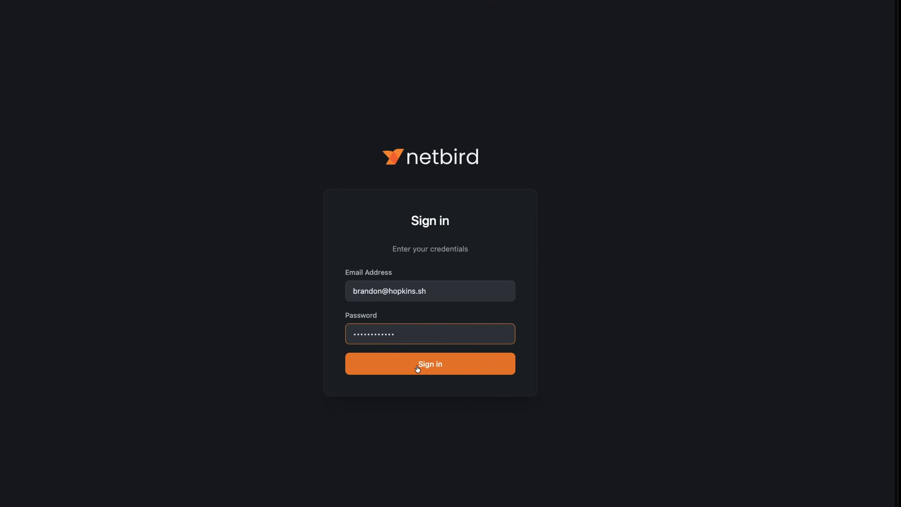
left_click(417, 366)
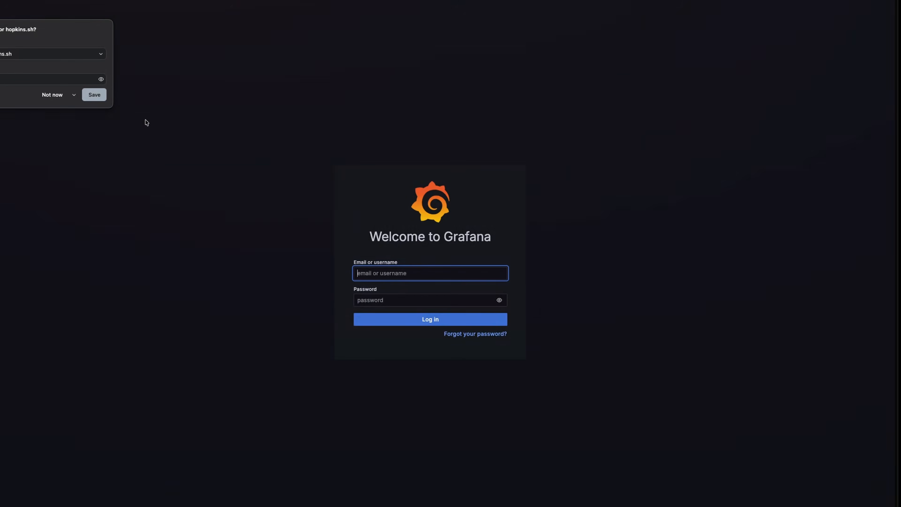
left_click(99, 99)
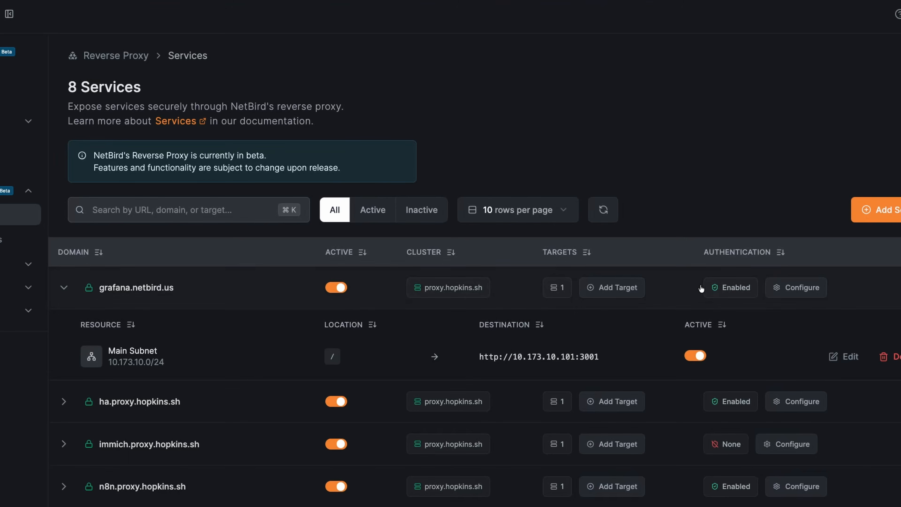
Replace the Admin group with a new DevOps group in the grafana service's SSO settings and save the changes.
left_click(845, 359)
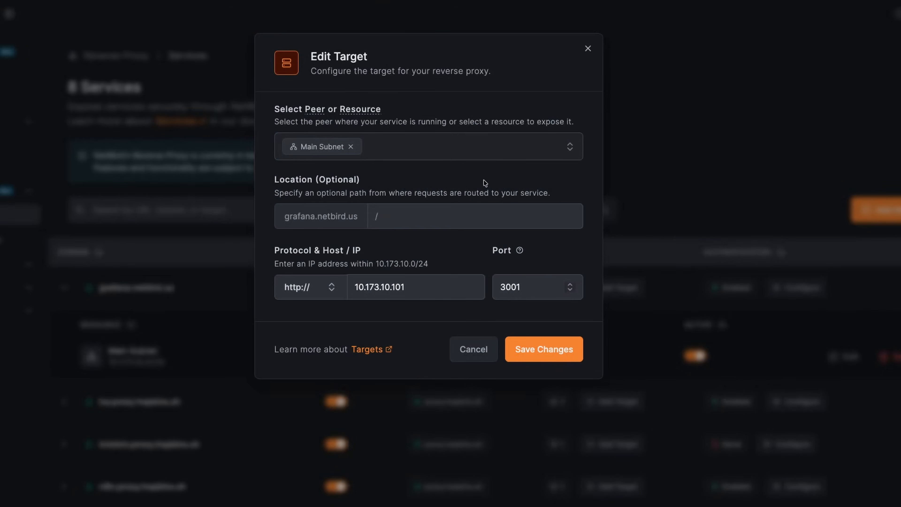
key("Escape")
left_click(790, 288)
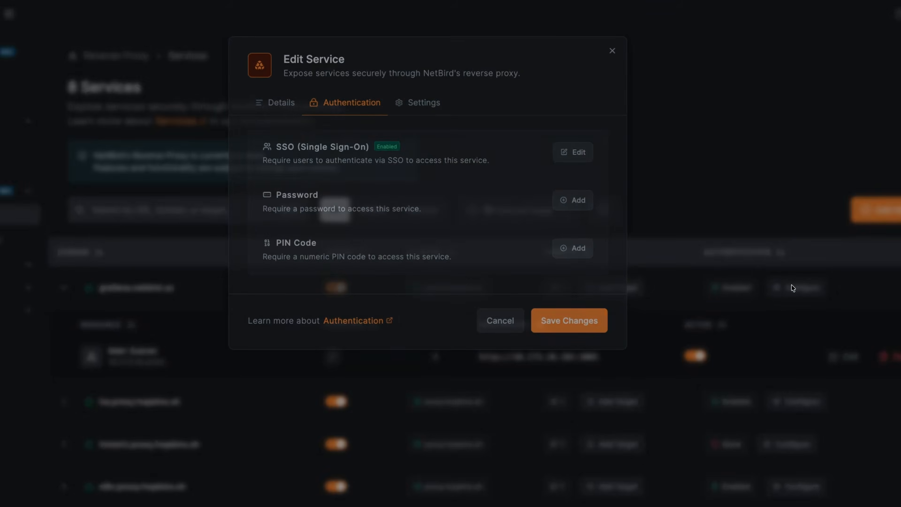
left_click(578, 152)
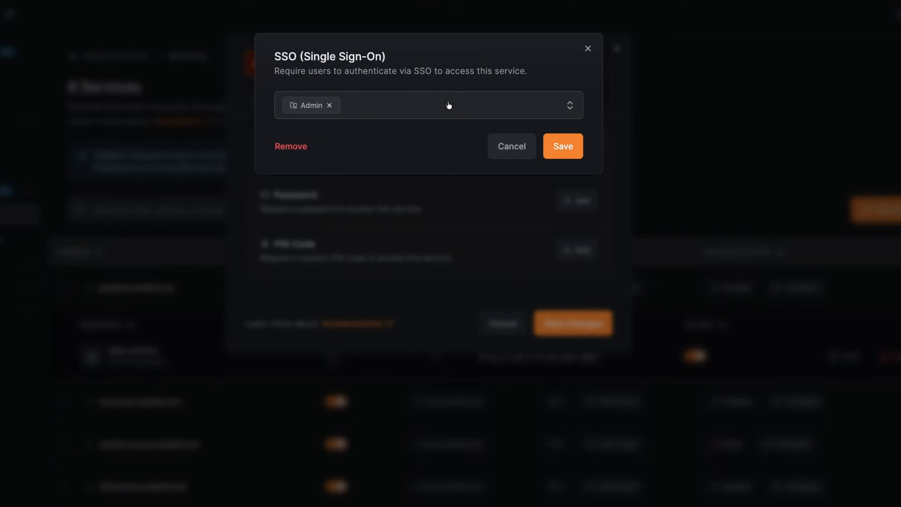
left_click(329, 105)
left_click(522, 106)
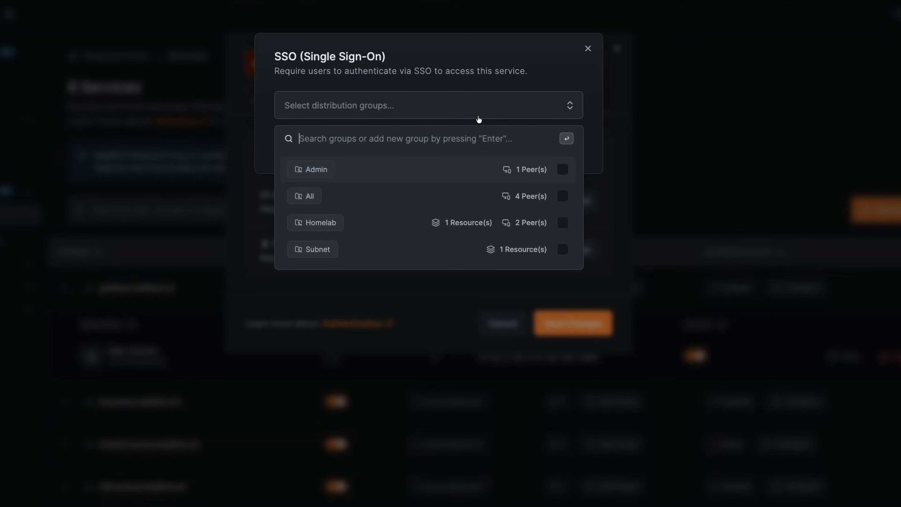
type("DevOps")
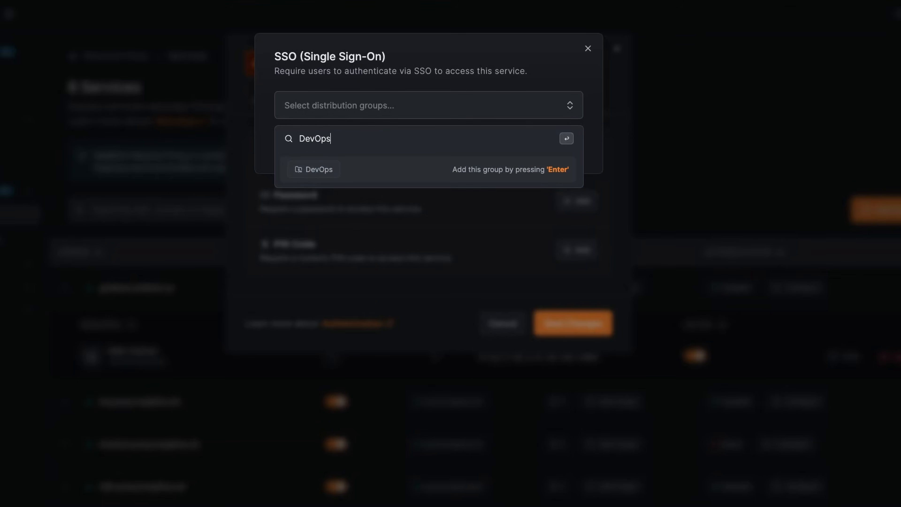
key("Return")
left_click(568, 149)
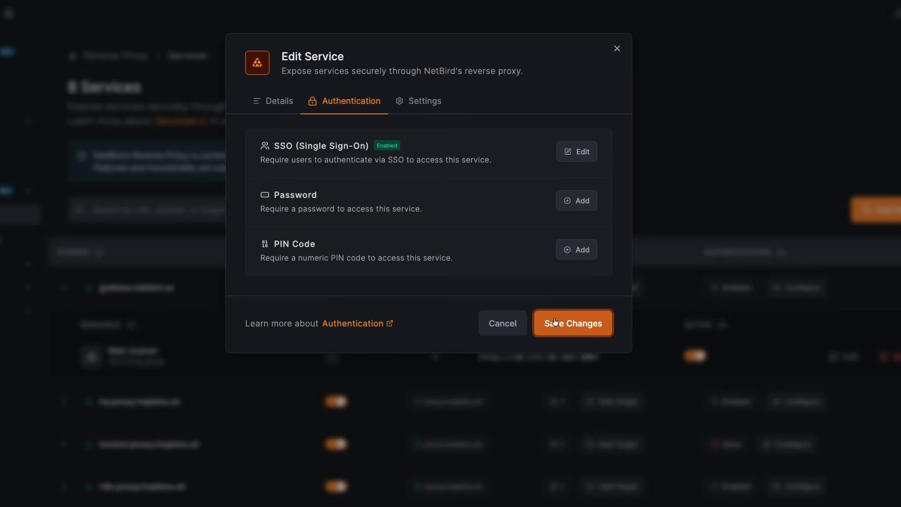
left_click(573, 323)
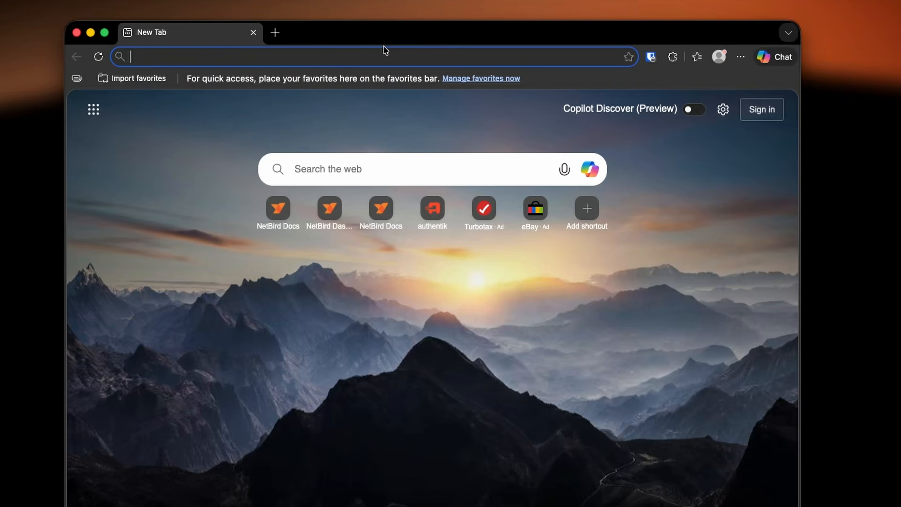
type("https://grafana.netbird.us/login")
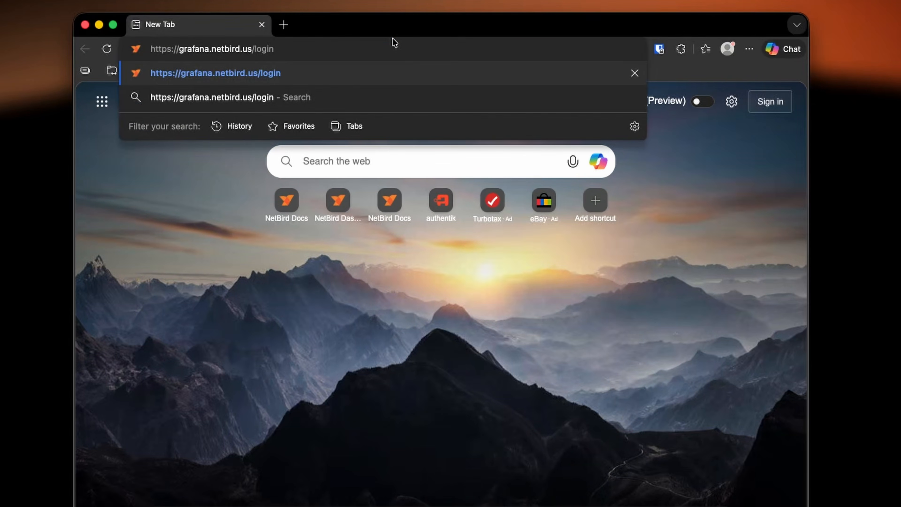
key("Return")
left_click(397, 207)
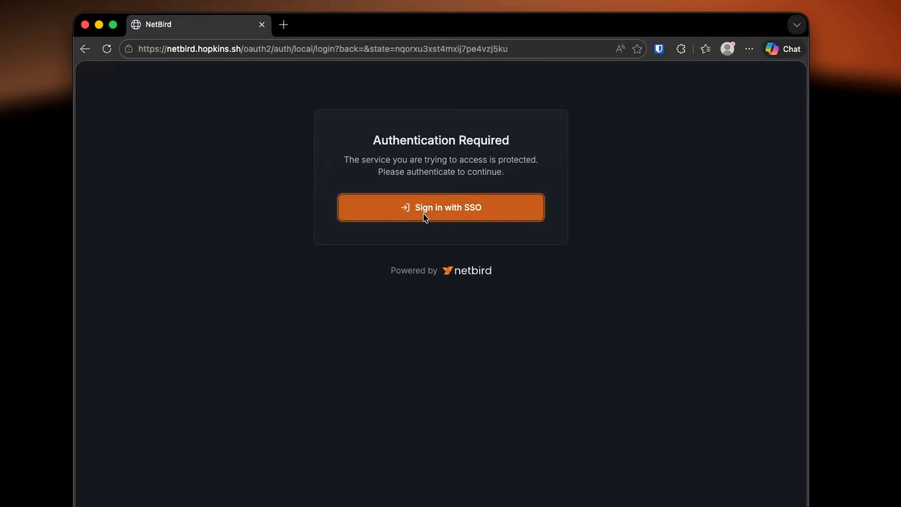
left_click(426, 403)
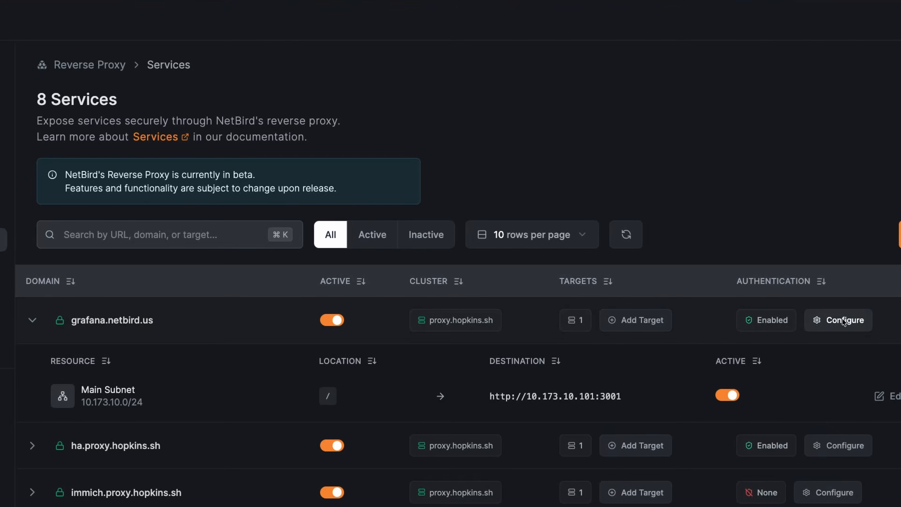
Set the port of the grafana service's target to 3002 and save the service.
left_click(832, 323)
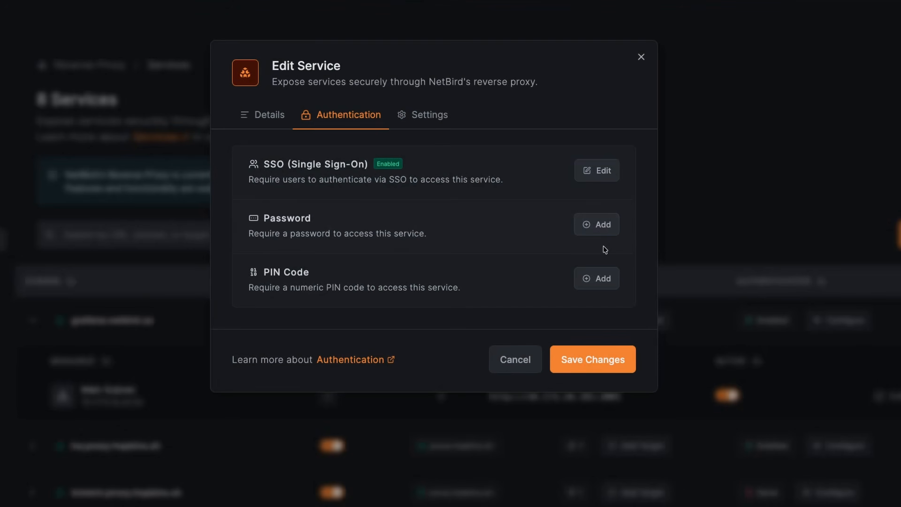
left_click(269, 117)
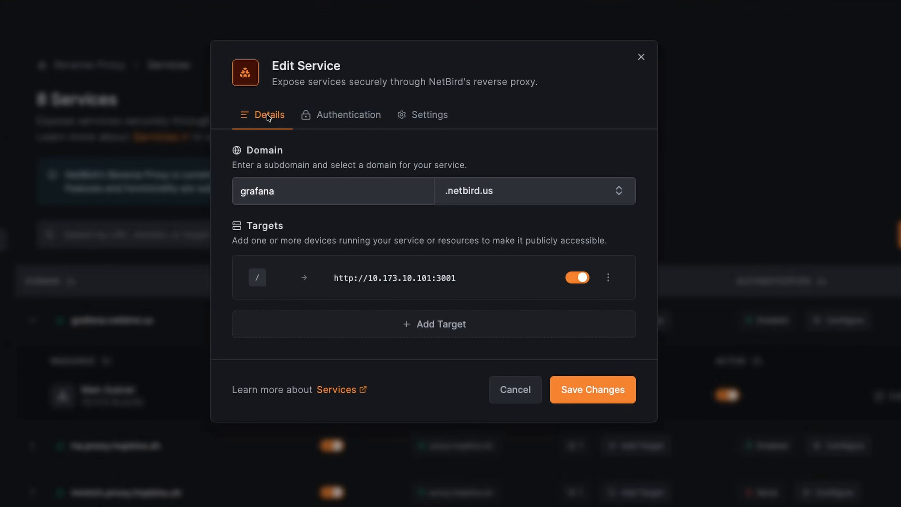
left_click(473, 270)
left_click(546, 315)
key("BackSpace")
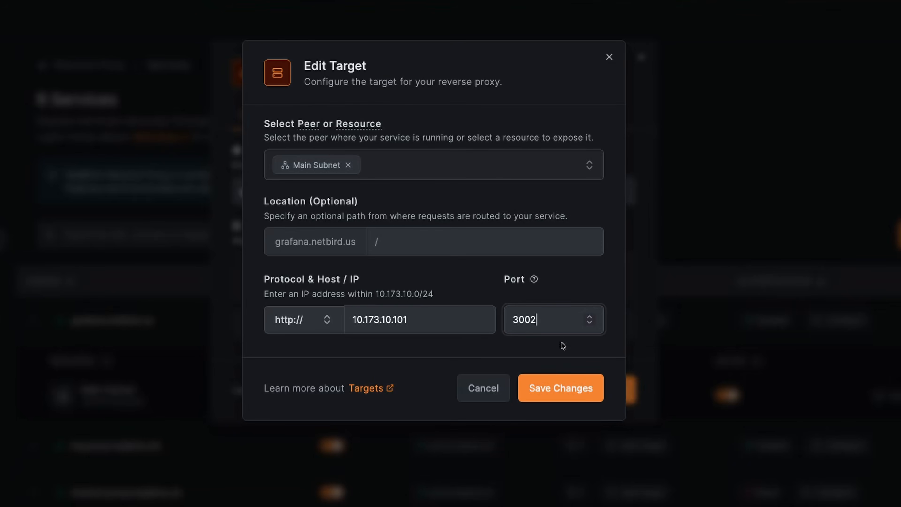
left_click(559, 385)
left_click(581, 388)
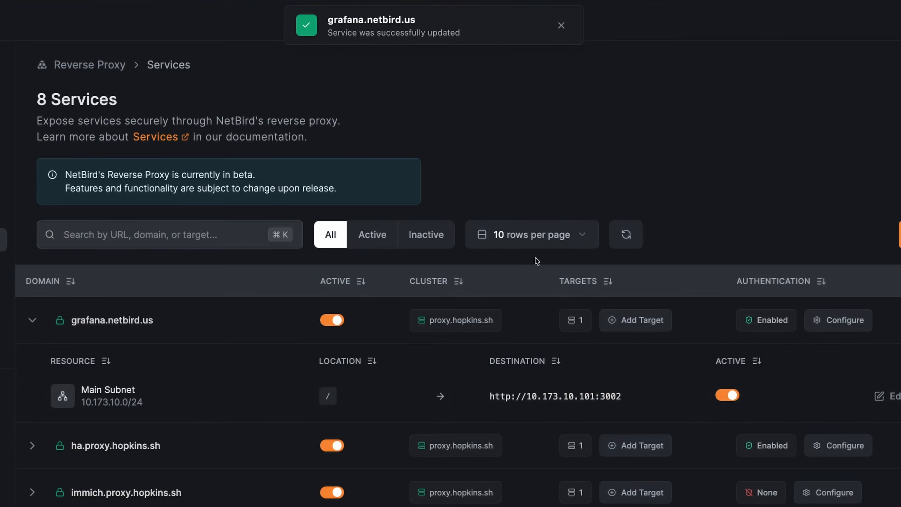
Open grafana.netbird.us to view its login page and return to the reverse proxy's Services list.
left_click(120, 321)
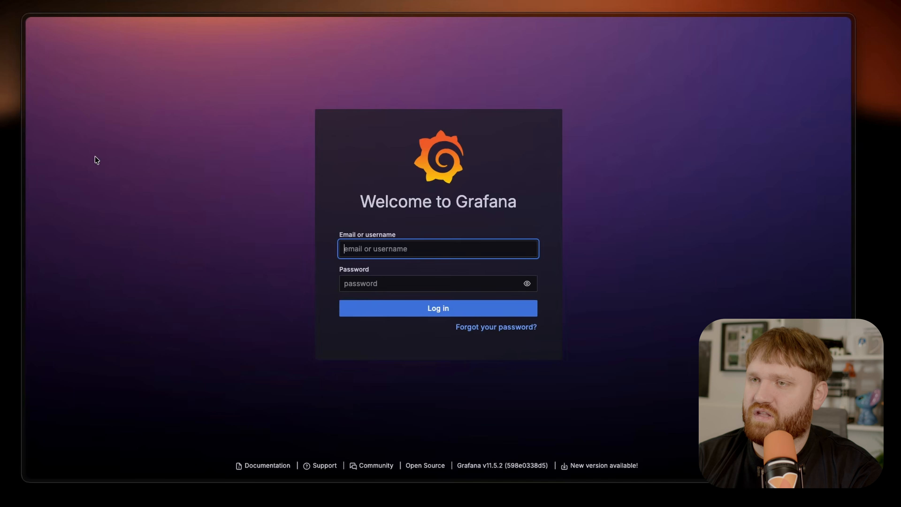
mouse_move(41, 153)
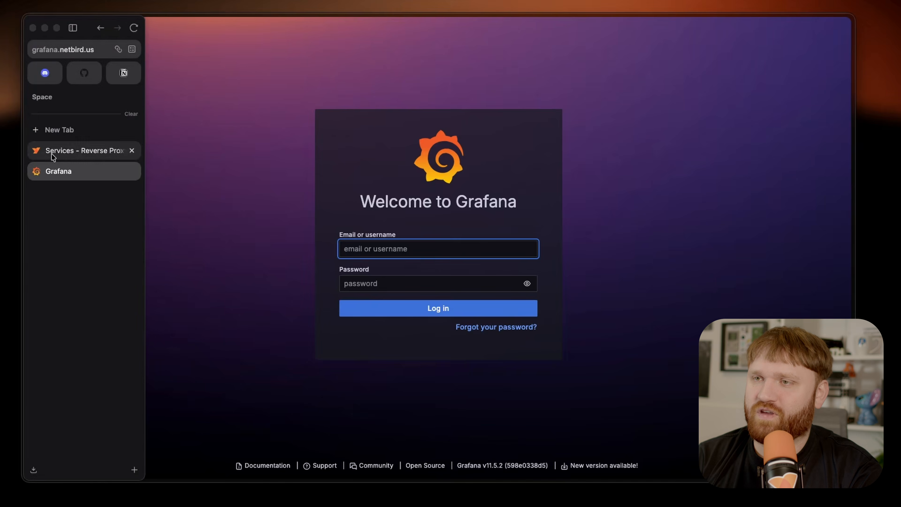
left_click(70, 152)
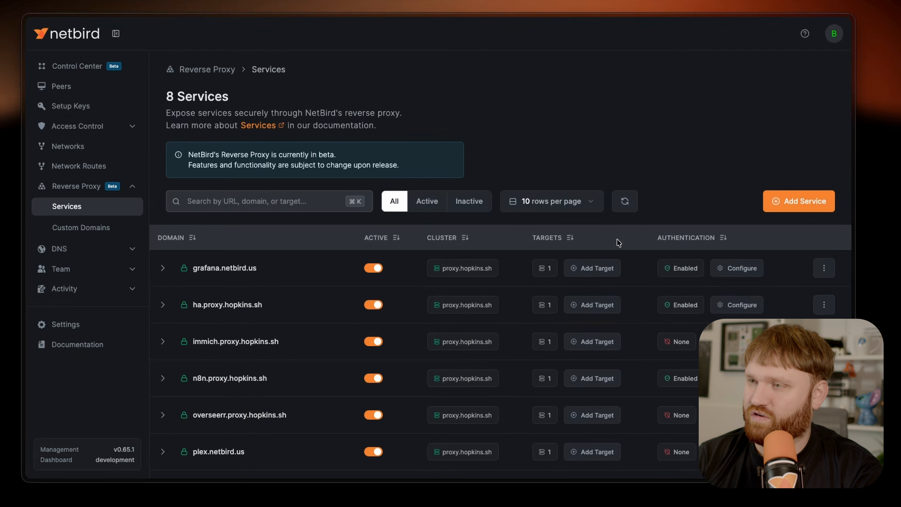
Start another target for grafana.netbird.us with the fedora peer and the location path /api.
scroll(619, 242, "down", 1)
left_click(587, 245)
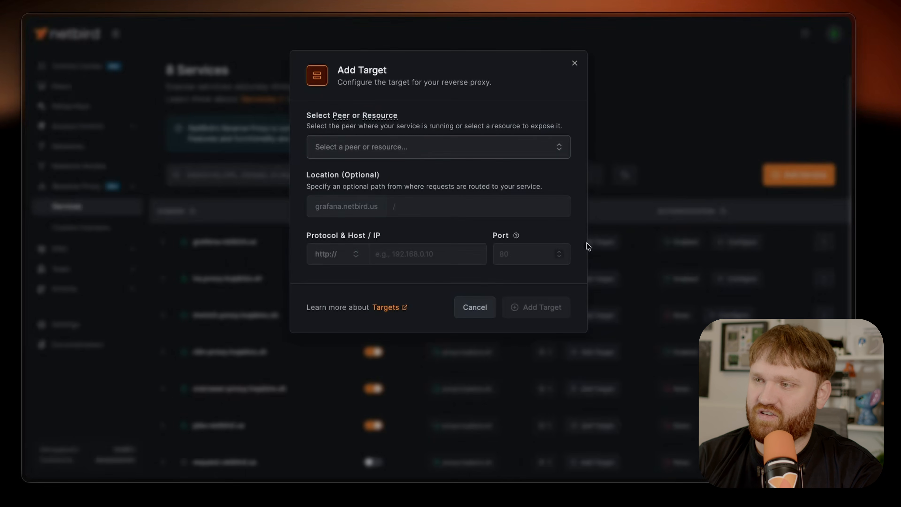
left_click(424, 152)
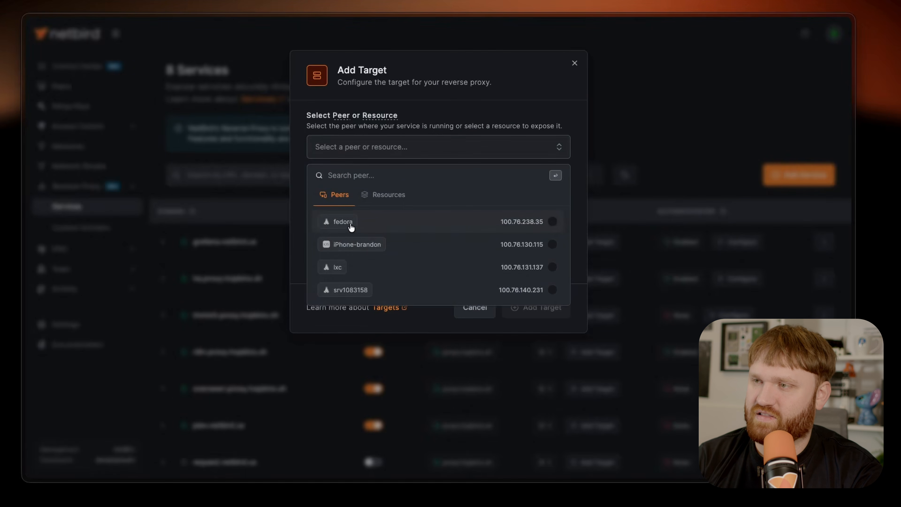
left_click(343, 222)
left_click(419, 199)
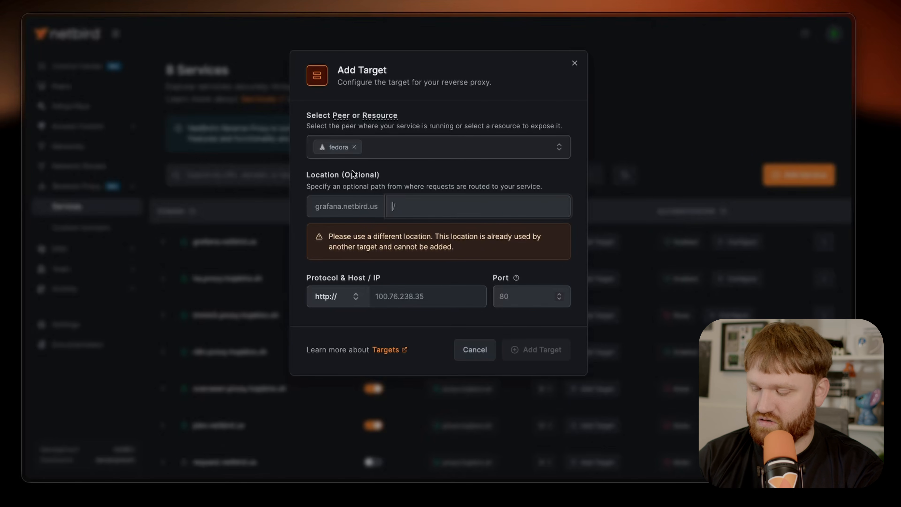
type("pi")
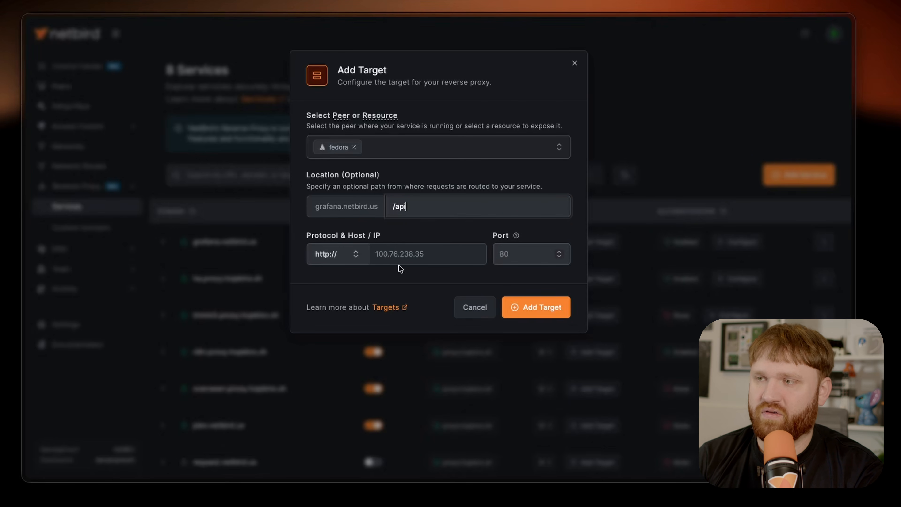